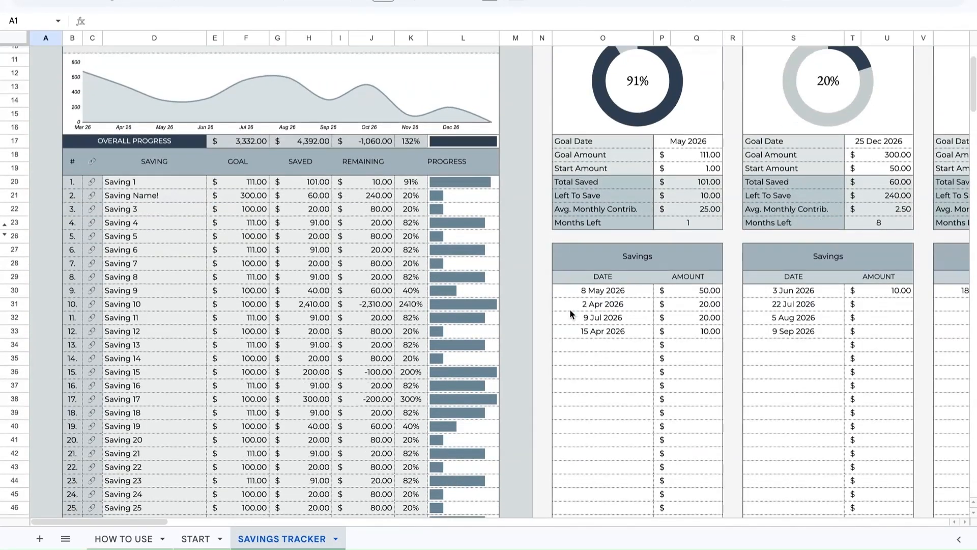
pyautogui.scroll(4, 570, 310)
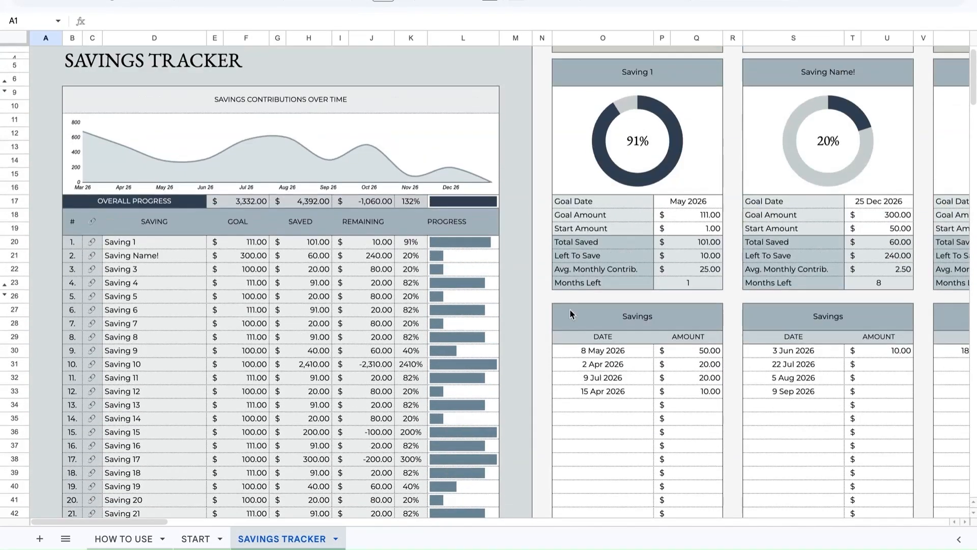
pyautogui.hscroll(10, 679, 333)
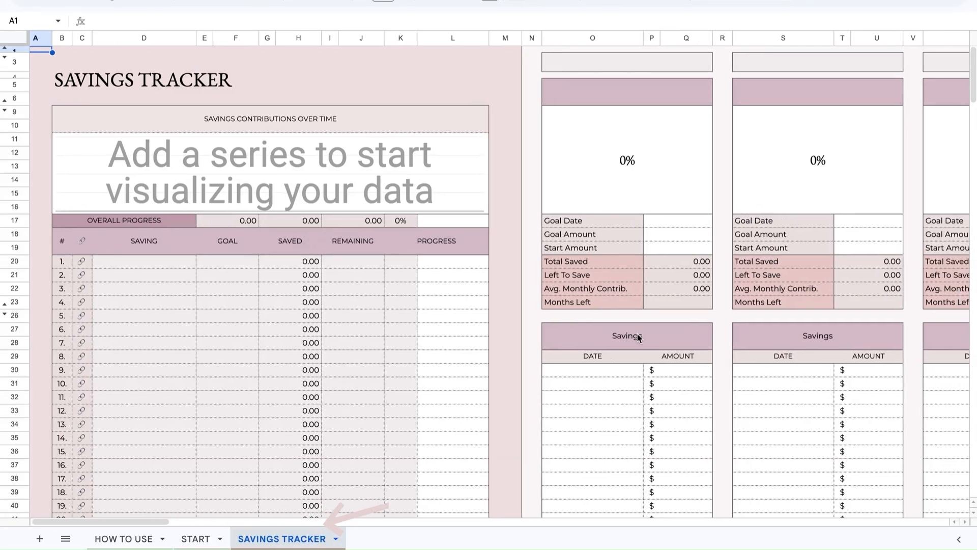
pyautogui.hscroll(4, 637, 334)
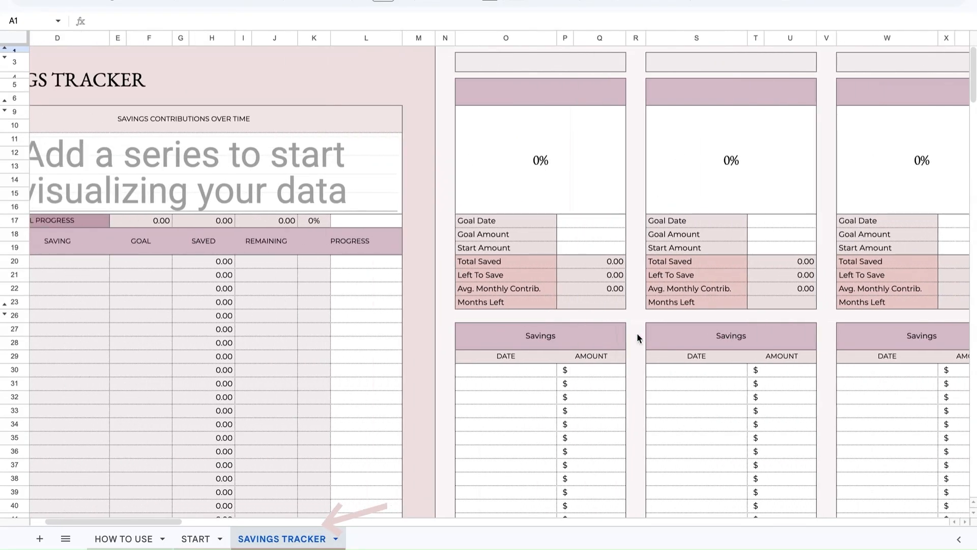
pyautogui.hscroll(-4, 637, 334)
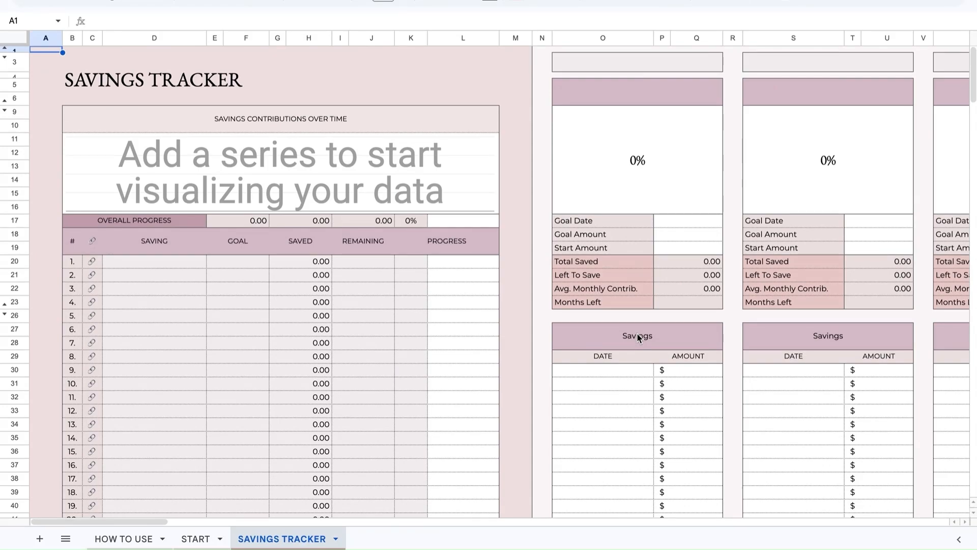
# Set the currency symbol on the START sheet to $
pyautogui.click(201, 539)
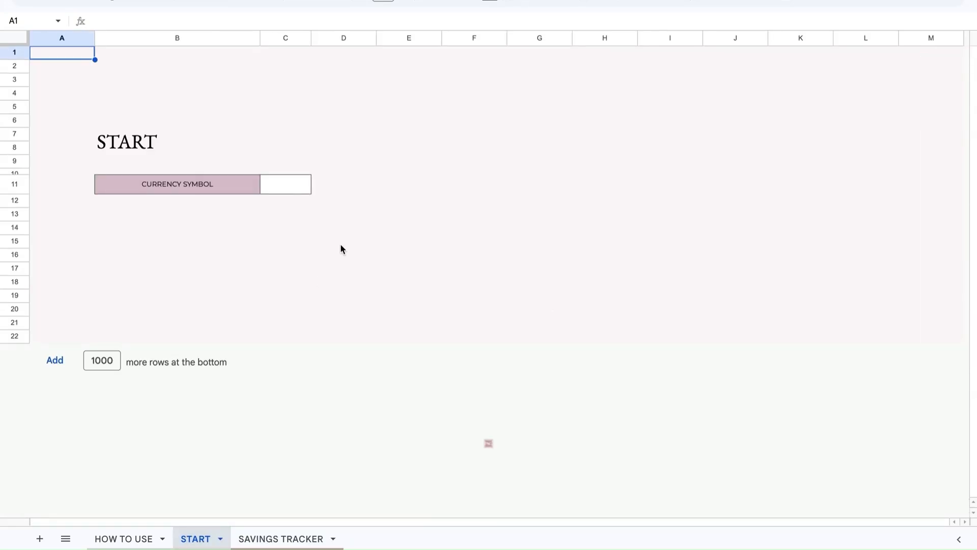
pyautogui.click(299, 192)
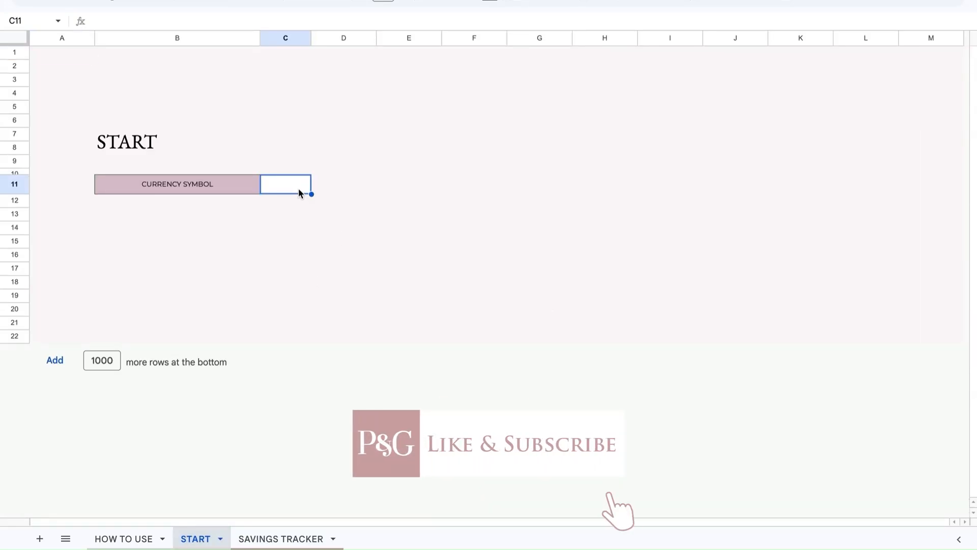
pyautogui.write('$')
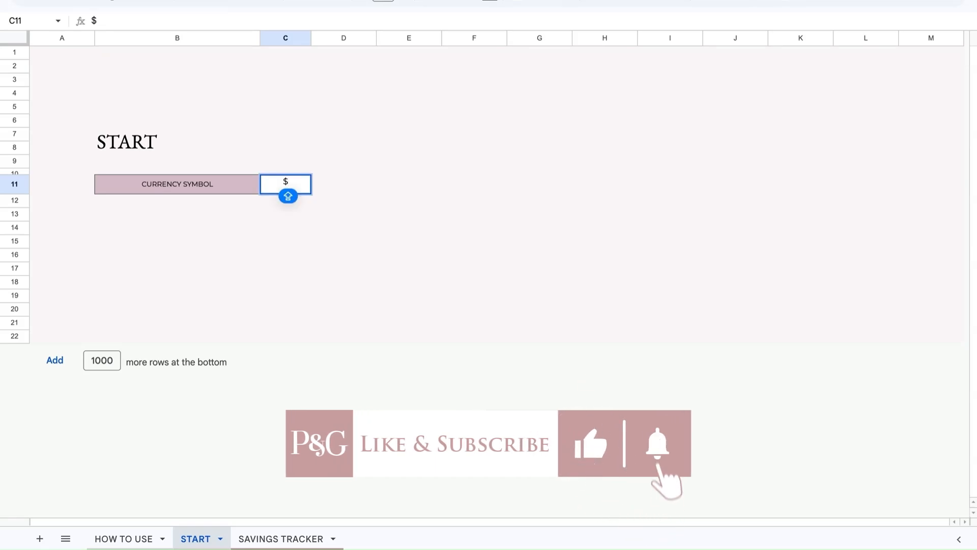
pyautogui.press('Return')
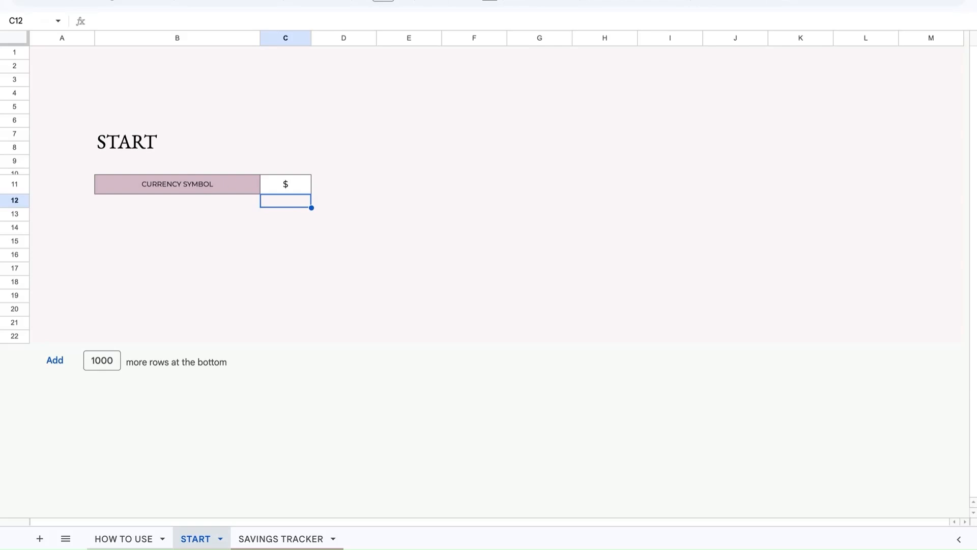
# Name the first savings card on the SAVINGS TRACKER sheet "Vacation Fund"
pyautogui.click(298, 536)
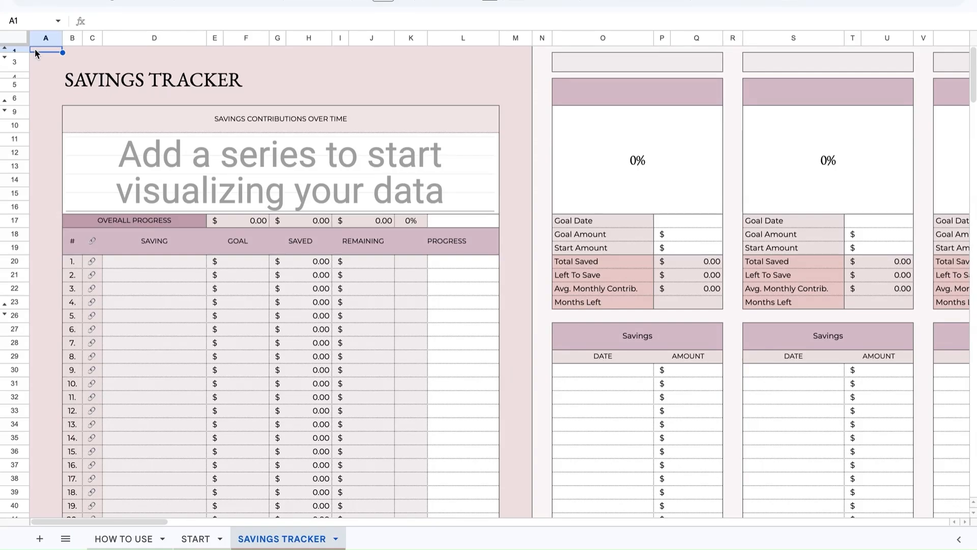
pyautogui.hscroll(5, 516, 379)
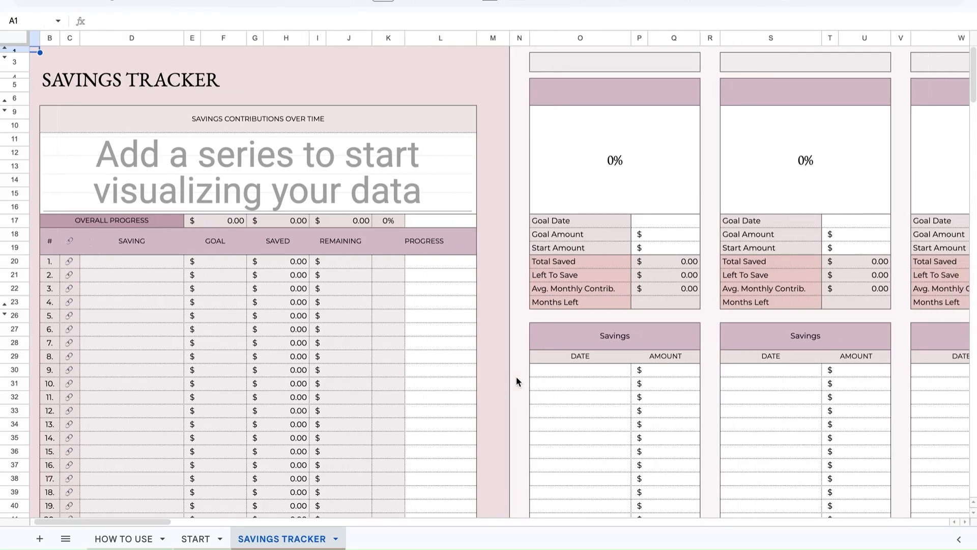
pyautogui.click(525, 93)
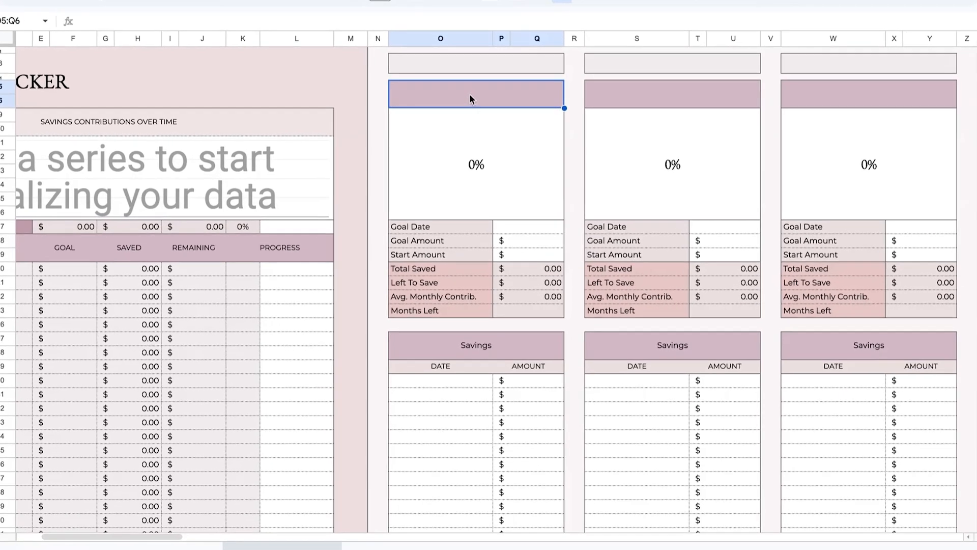
pyautogui.write('Vacation Fund')
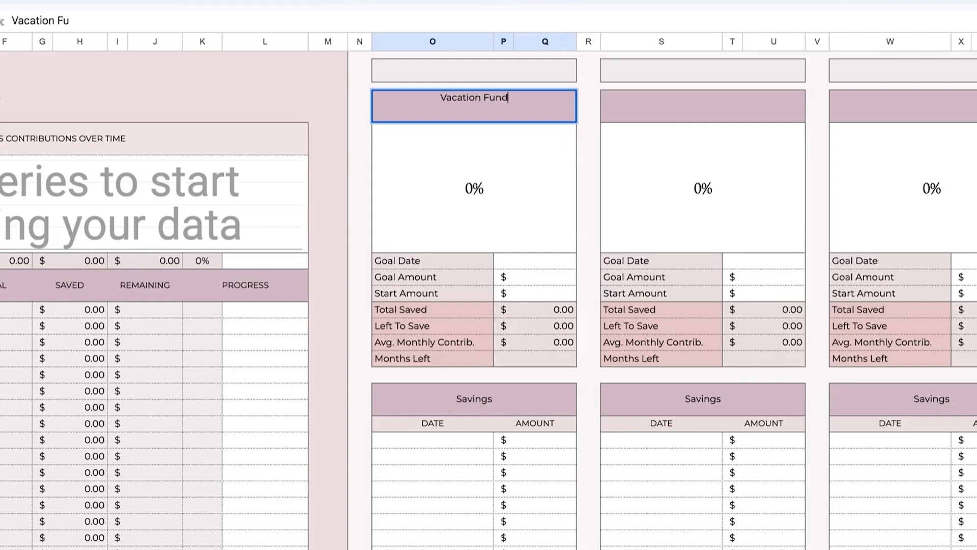
pyautogui.press('Return')
# Set the Vacation Fund's goal date to September 10, 2026, then clear it and undo the clearing
pyautogui.hscroll(-2, 395, 201)
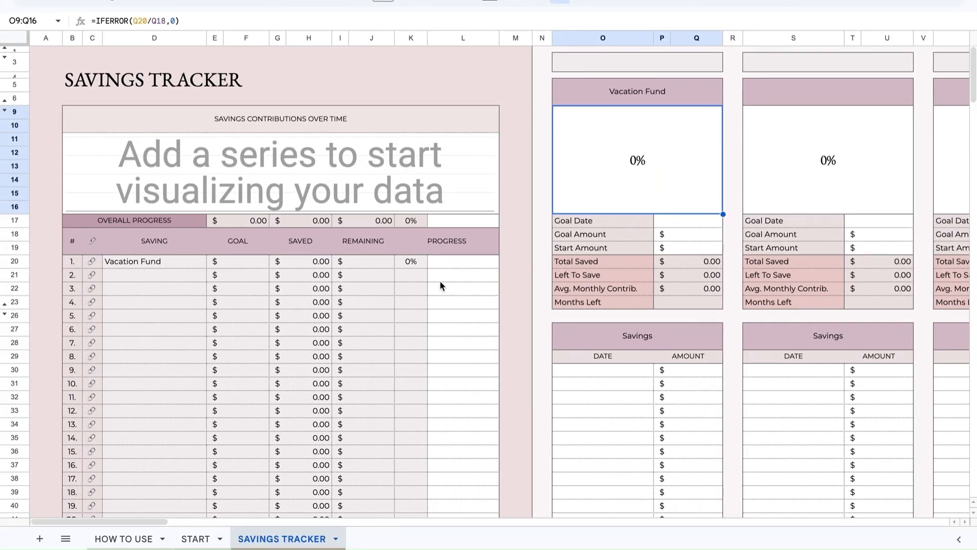
pyautogui.hscroll(6, 440, 282)
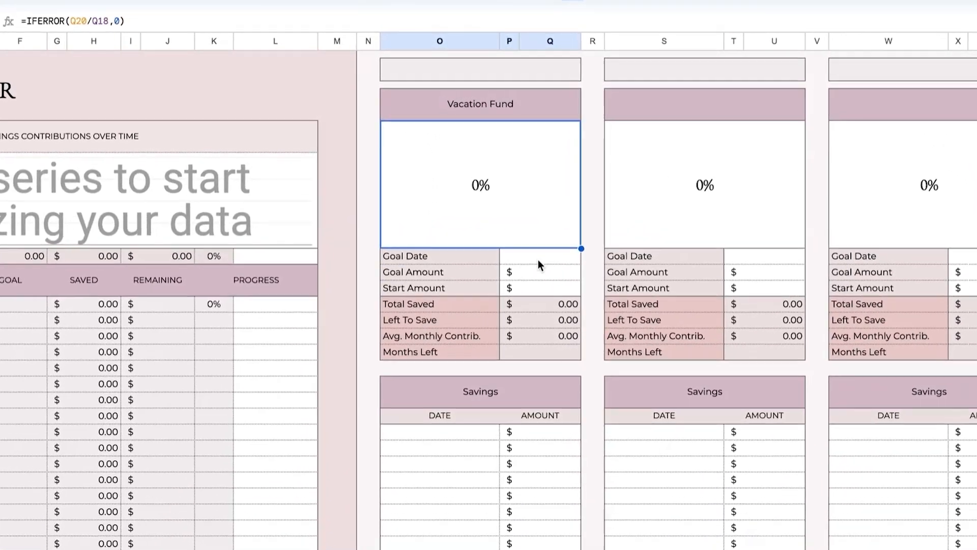
pyautogui.doubleClick(531, 224)
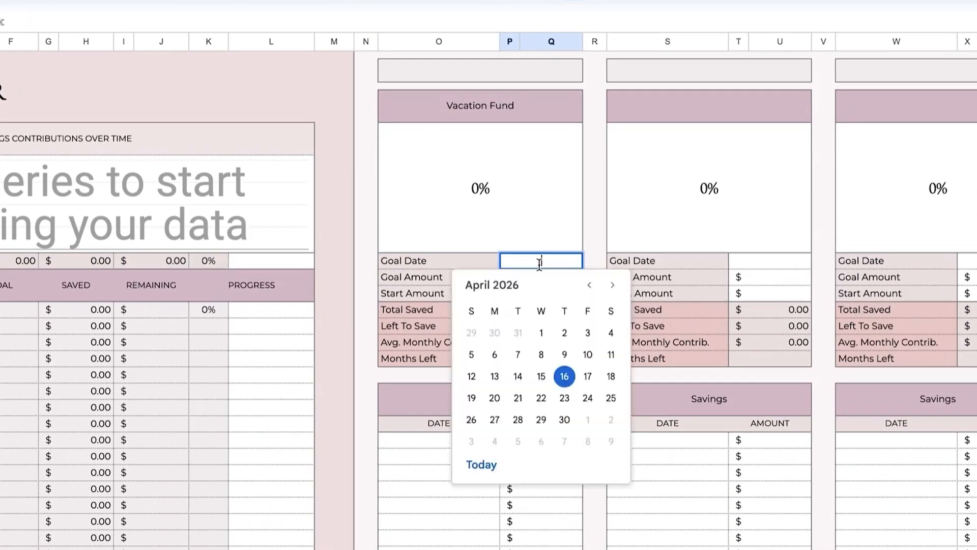
pyautogui.click(612, 285)
pyautogui.click(612, 285)
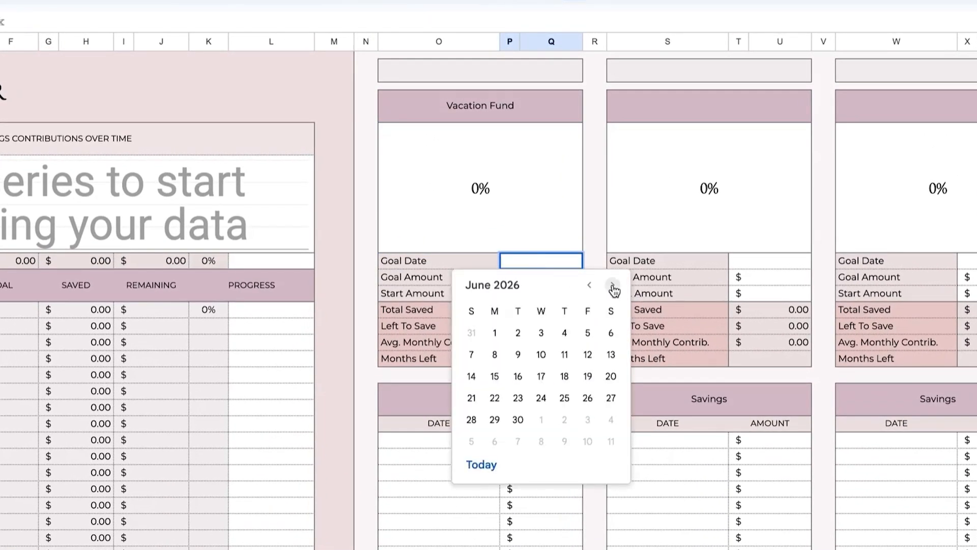
pyautogui.click(612, 284)
pyautogui.click(612, 284)
pyautogui.click(612, 285)
pyautogui.click(564, 355)
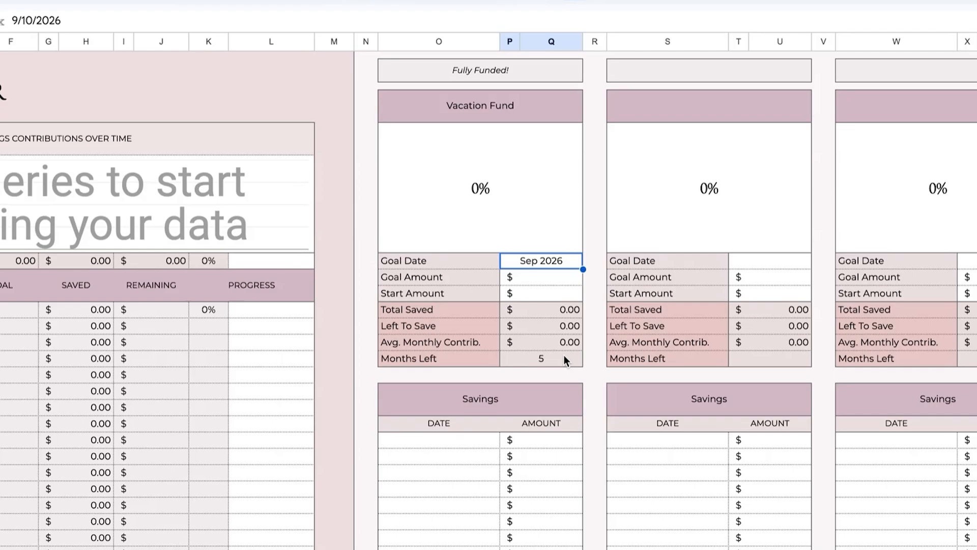
pyautogui.press('Delete')
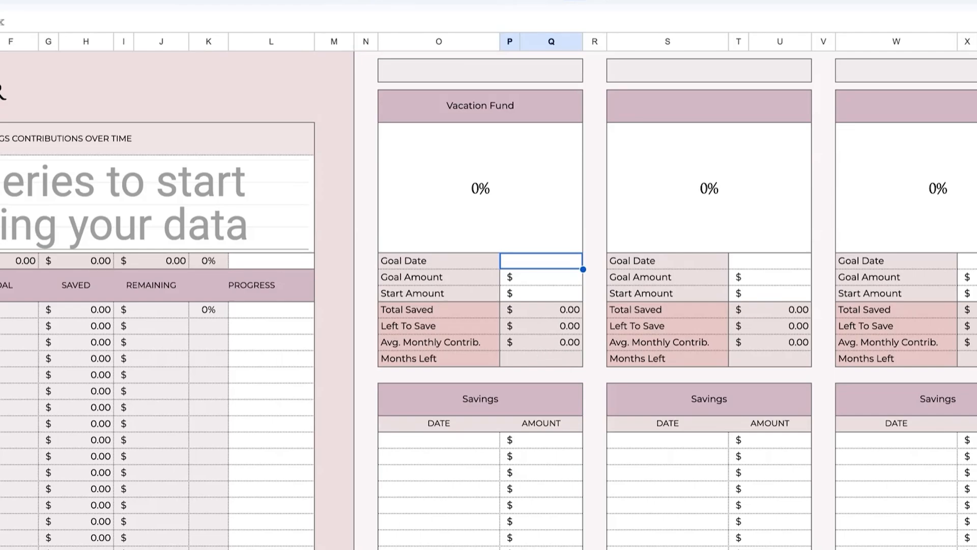
pyautogui.hotkey('ctrl', 'z')
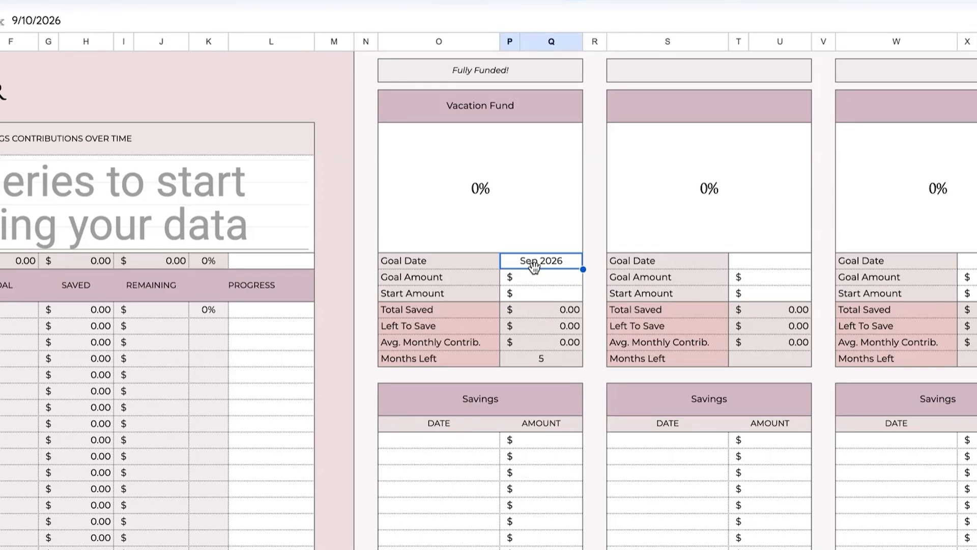
# Set the Vacation Fund's goal amount to 10,000
pyautogui.click(538, 279)
pyautogui.write('1')
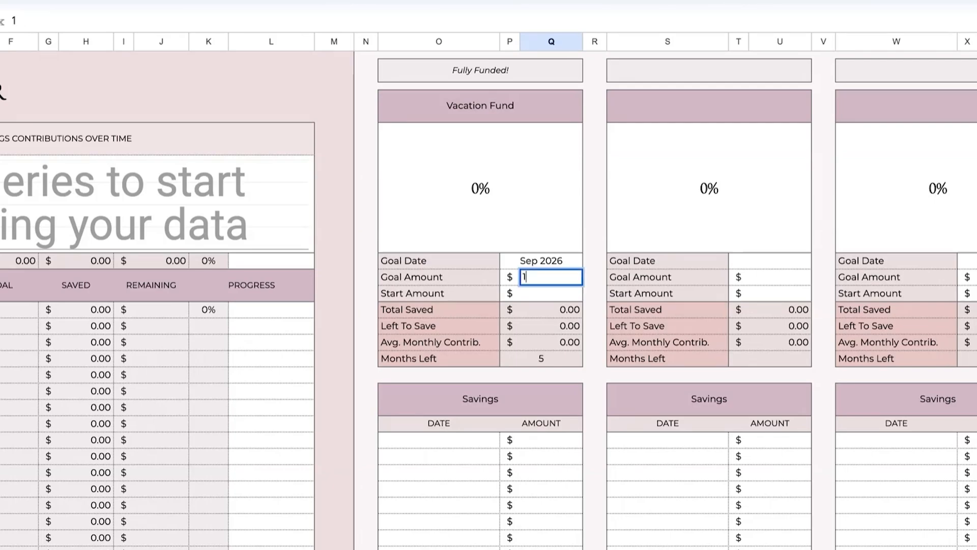
pyautogui.write('0,000000')
pyautogui.press('Return')
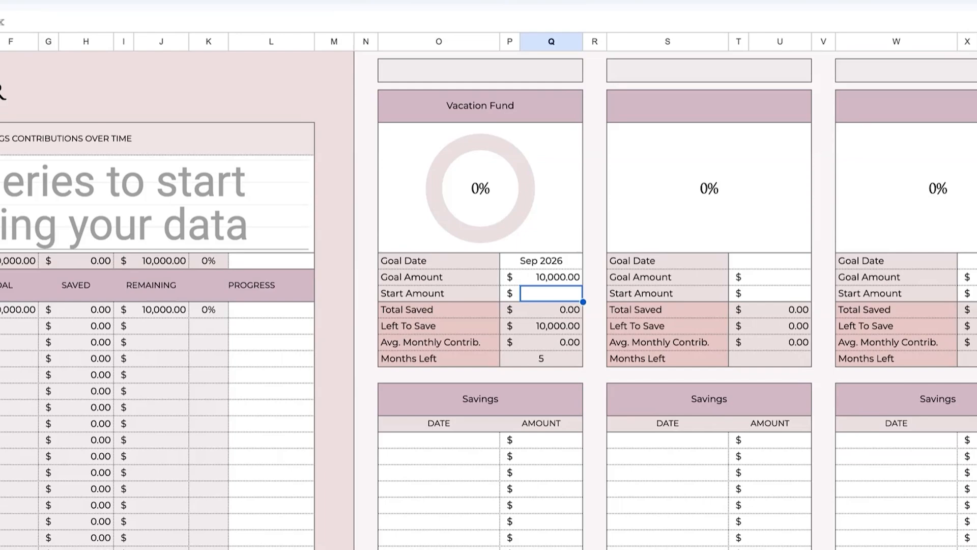
# Enter 0 as the Vacation Fund's start amount, then replace it with 1,000
pyautogui.write('0')
pyautogui.press('Return')
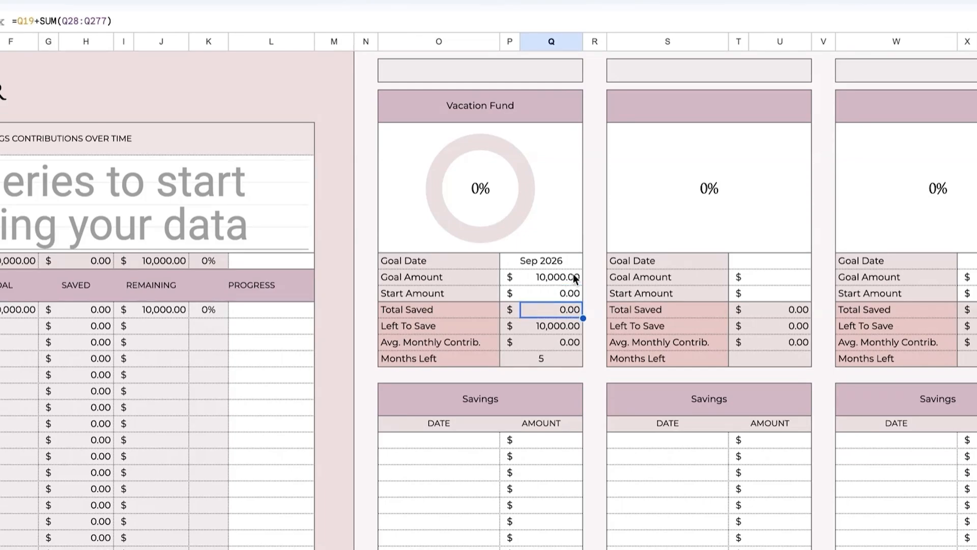
pyautogui.click(568, 293)
pyautogui.write('1,000')
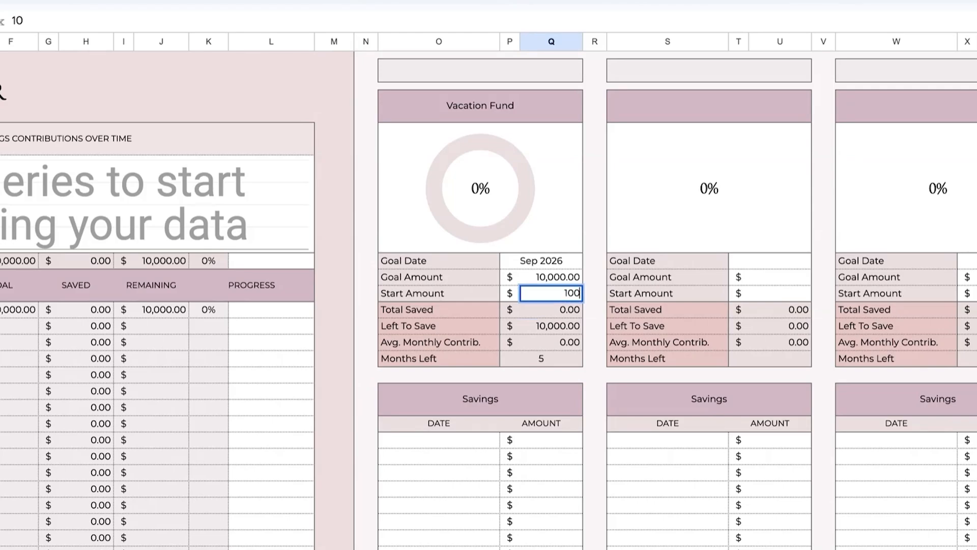
pyautogui.press('Return')
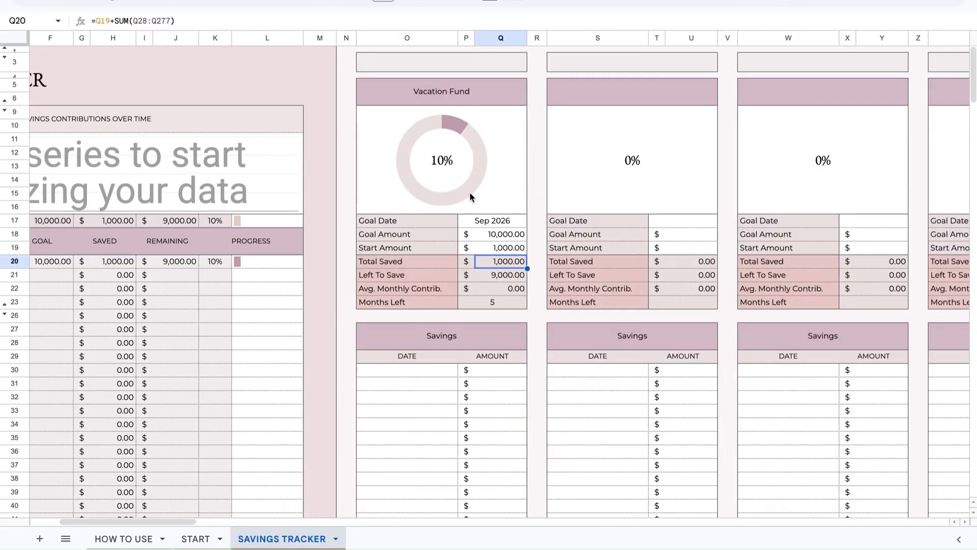
# Enter 17 Apr 2026 as the first date in the Vacation Fund's Savings table
pyautogui.scroll(-4, 503, 226)
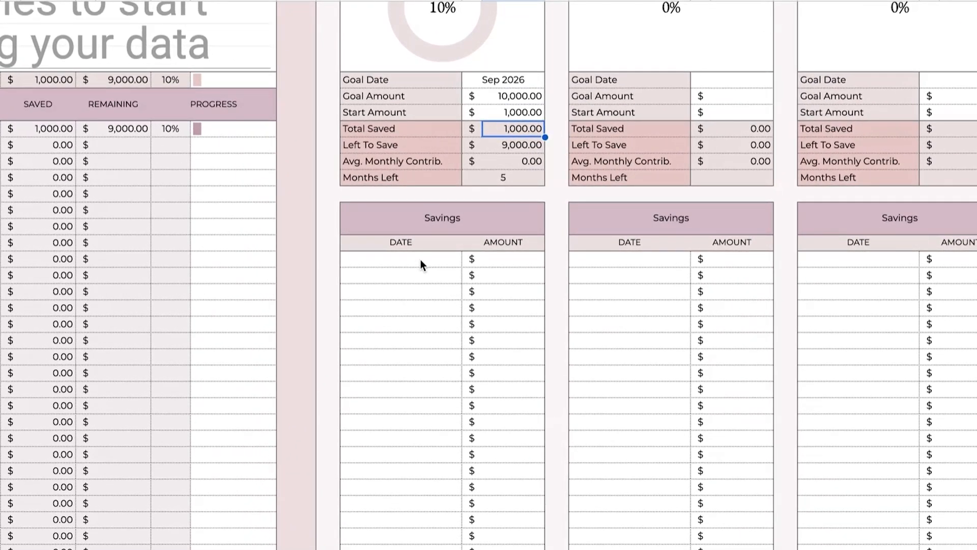
pyautogui.doubleClick(420, 259)
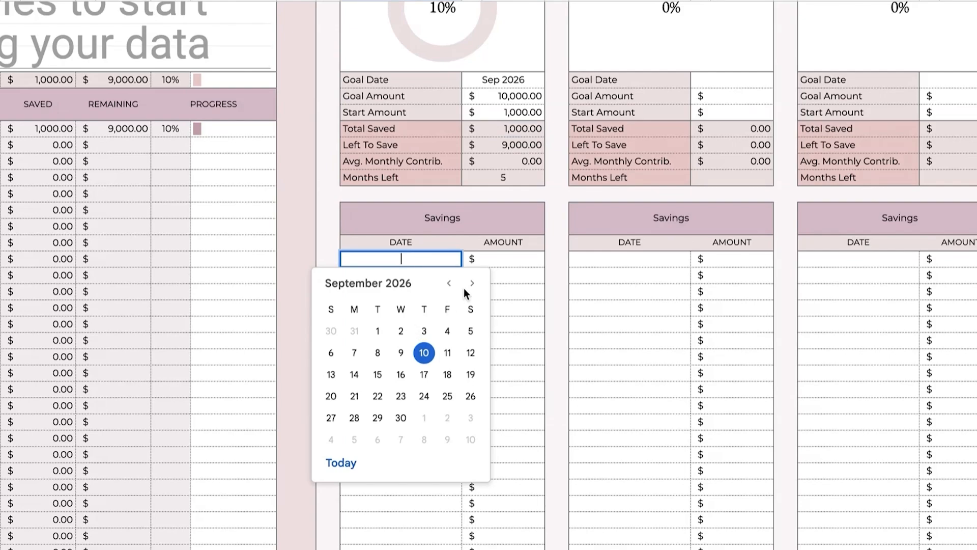
pyautogui.click(448, 283)
pyautogui.click(449, 283)
pyautogui.click(448, 283)
pyautogui.click(449, 283)
pyautogui.click(449, 283)
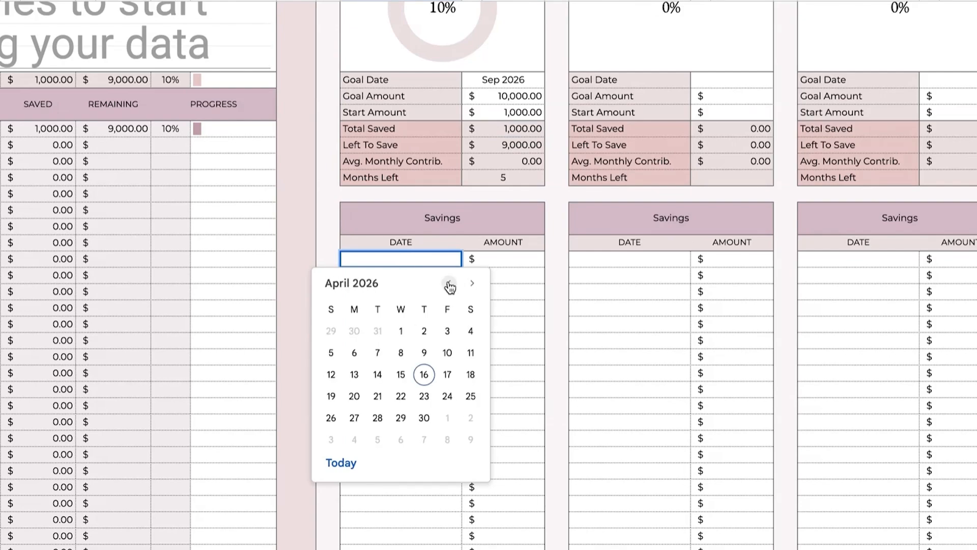
pyautogui.click(449, 284)
pyautogui.click(471, 283)
pyautogui.click(447, 375)
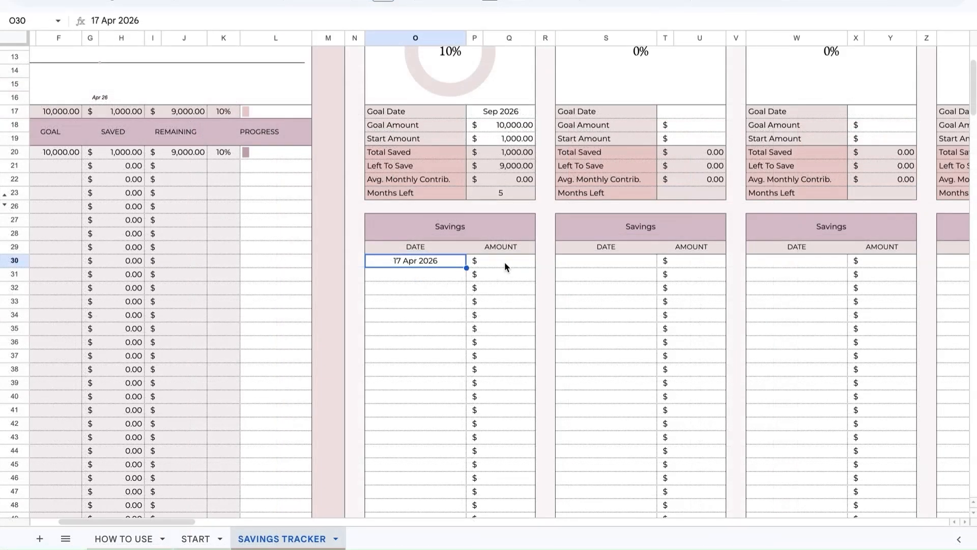
# Enter 200 as the amount saved on 17 Apr 2026 in the Vacation Fund's Savings table
pyautogui.click(508, 260)
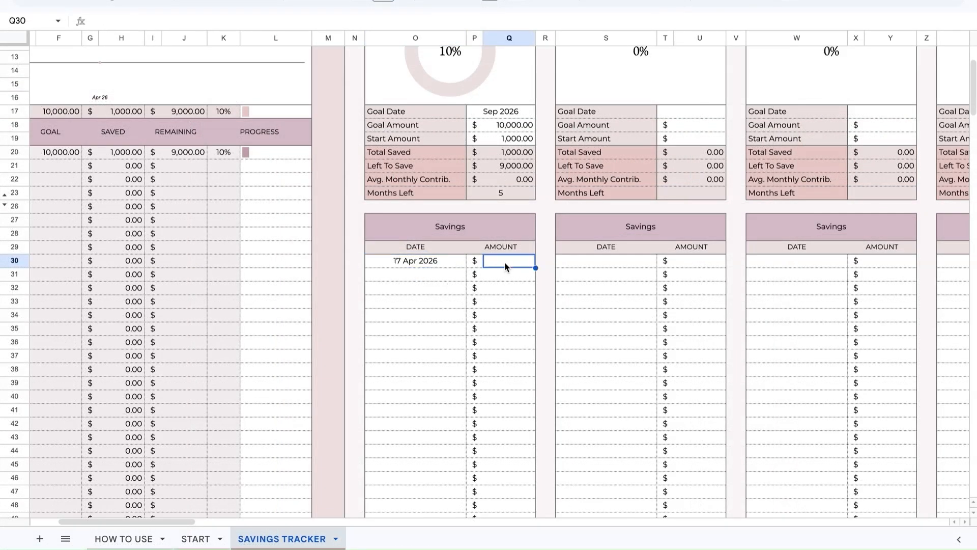
pyautogui.write('200')
pyautogui.press('Return')
# Change the Vacation Fund's 17 Apr 2026 savings amount to 2,000
pyautogui.scroll(5, 514, 237)
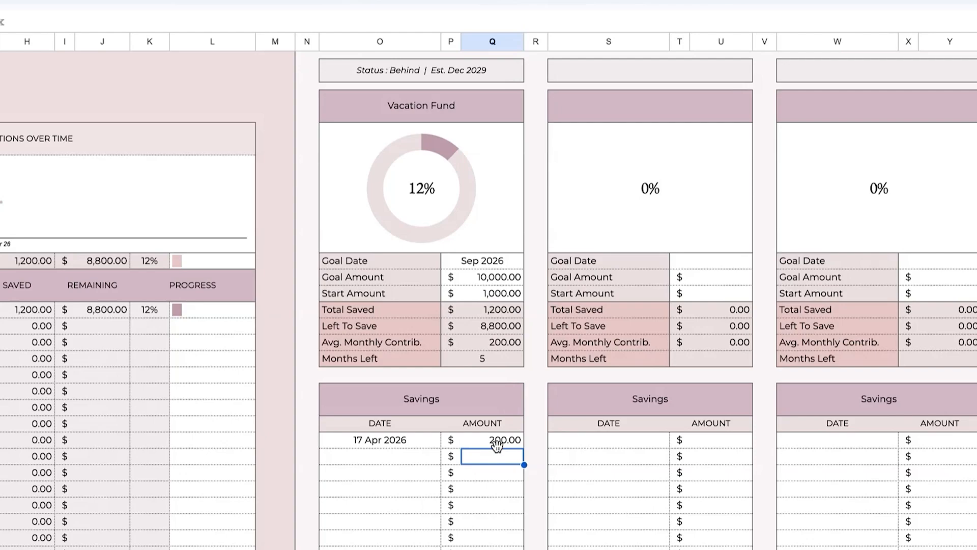
pyautogui.click(497, 440)
pyautogui.press('Return')
pyautogui.write('0')
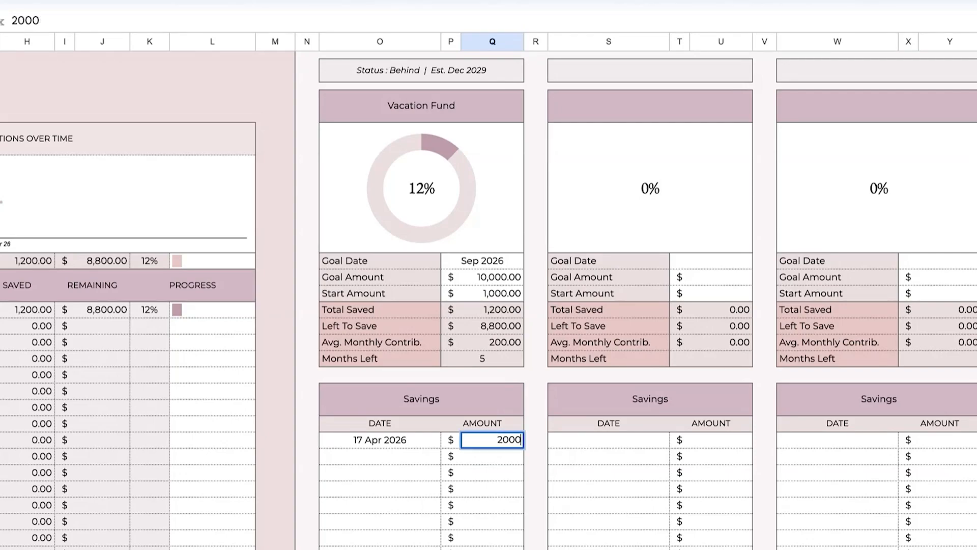
pyautogui.press('Return')
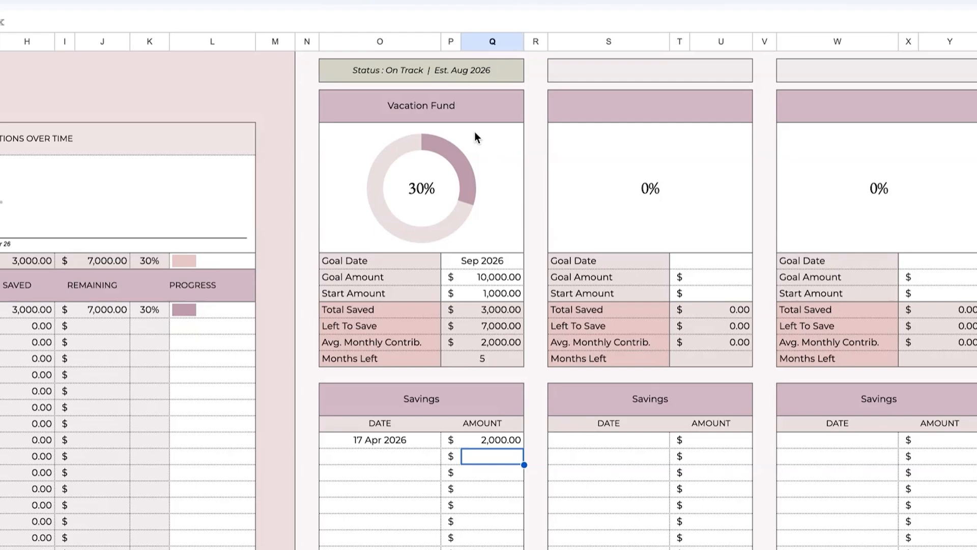
# Enter 6 May 2026 and 4 Jun 2026 as the second and third dates in the Vacation Fund's Savings table
pyautogui.doubleClick(384, 457)
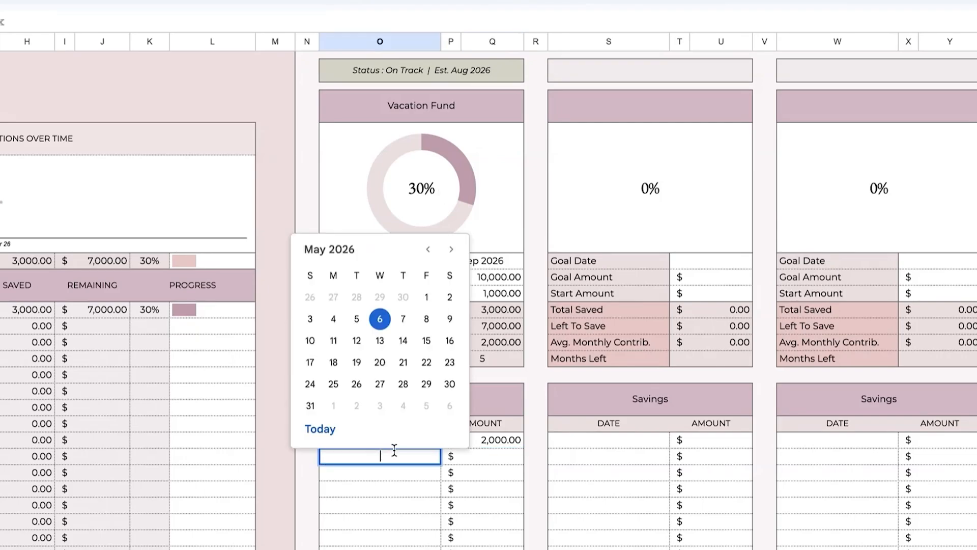
pyautogui.click(380, 316)
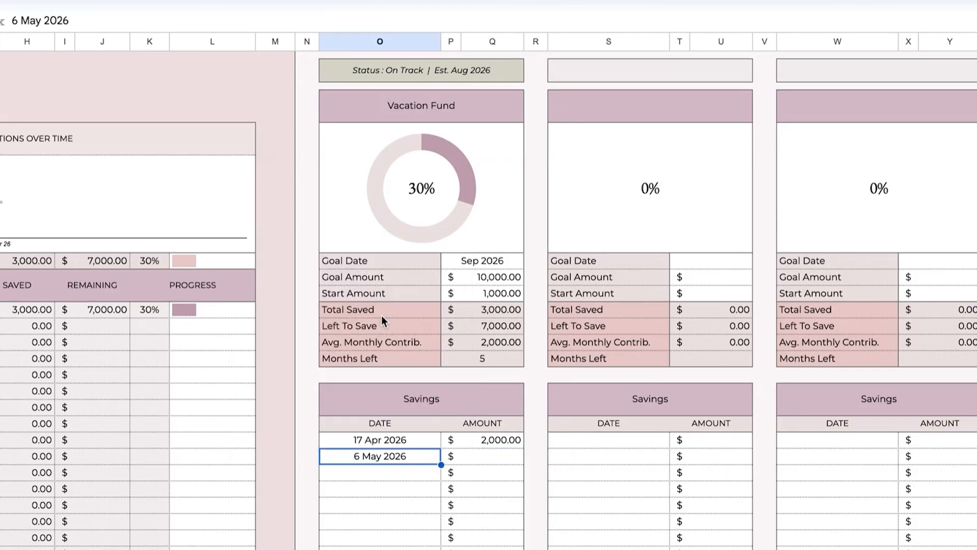
pyautogui.doubleClick(371, 472)
pyautogui.click(403, 422)
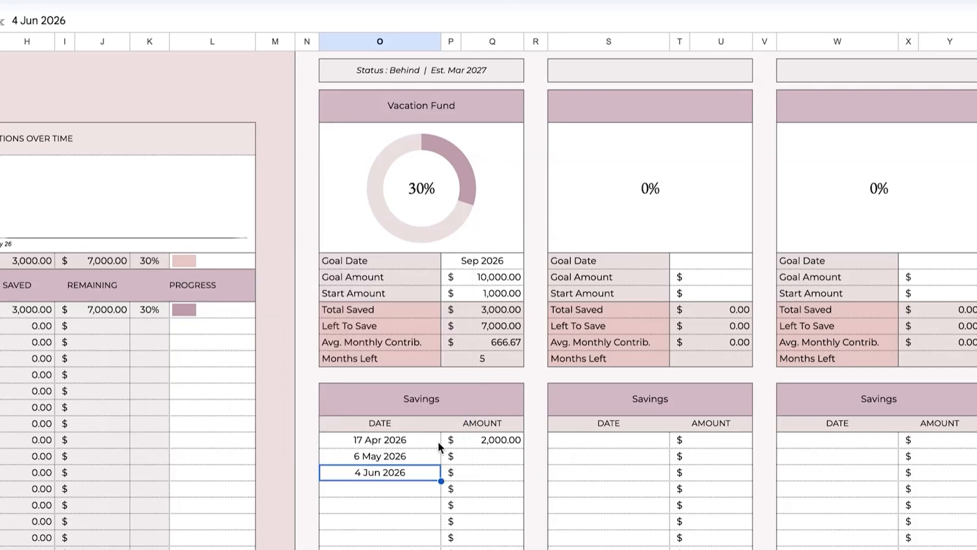
# Enter savings amounts of 1,000 for 6 May 2026 and 2,000 for 4 Jun 2026 in the Vacation Fund's Savings table
pyautogui.click(493, 456)
pyautogui.write('1,000')
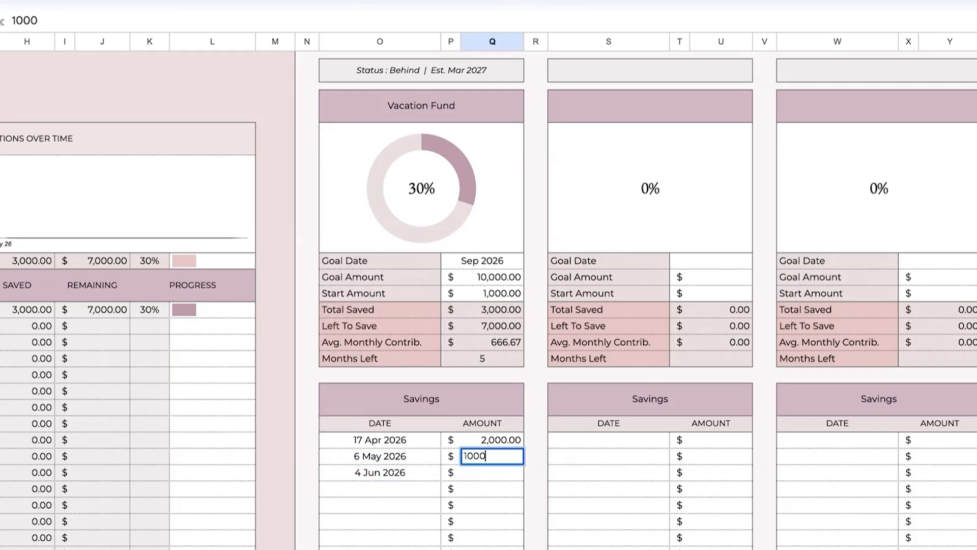
pyautogui.press('Return')
pyautogui.write('2000')
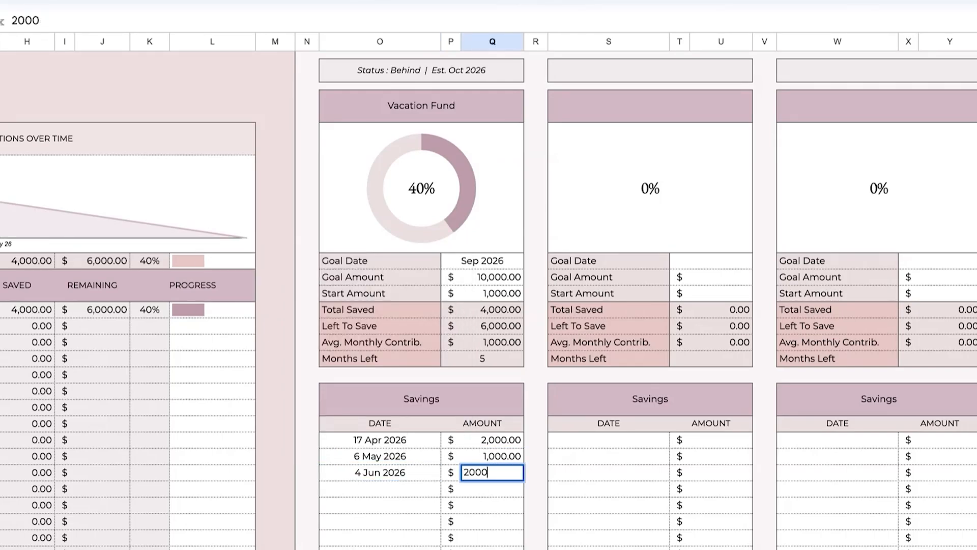
pyautogui.press('Return')
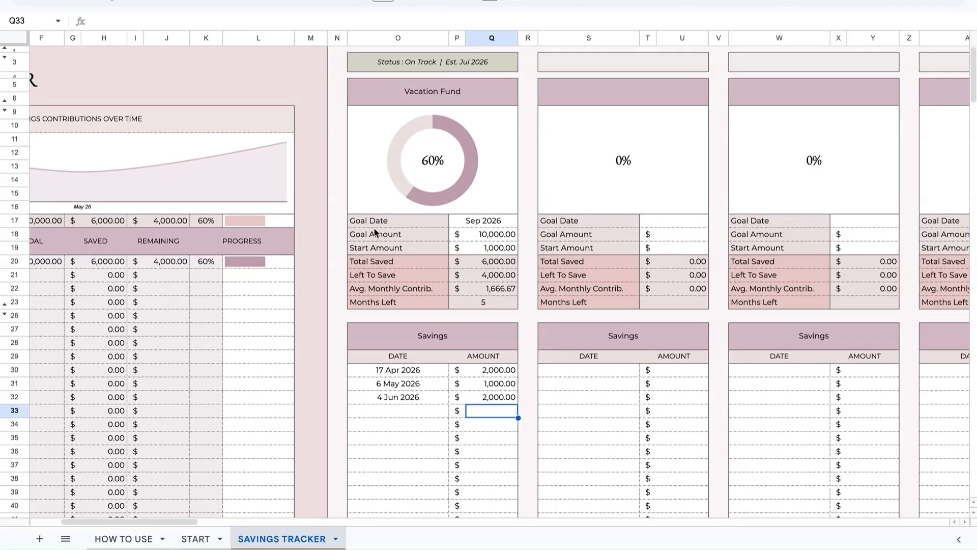
# Inspect the May and April data points on the Savings Contributions Over Time chart
pyautogui.hscroll(-5, 374, 228)
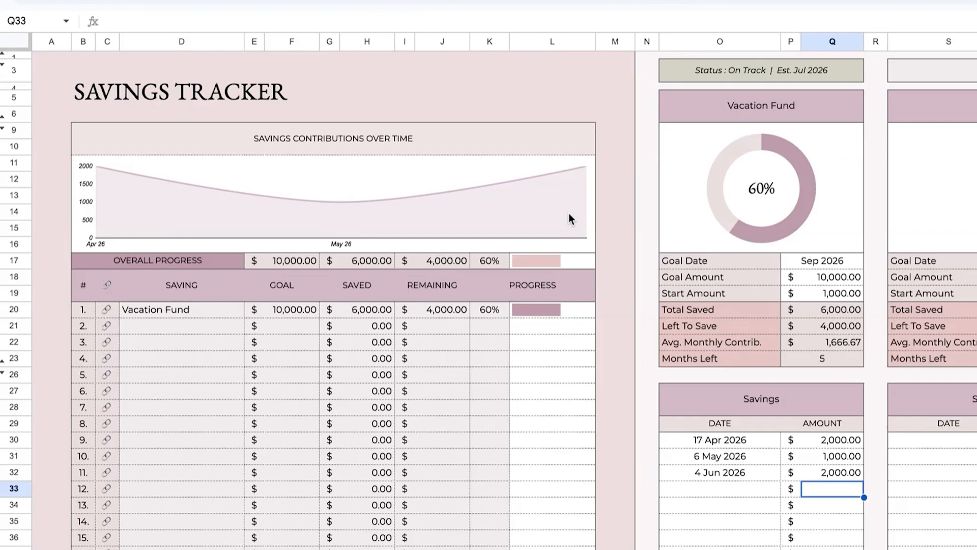
pyautogui.click(338, 228)
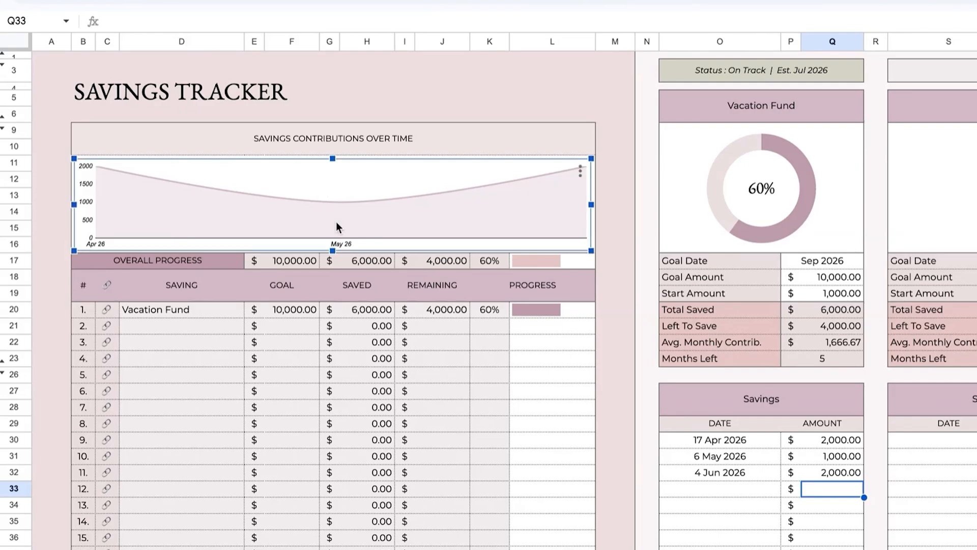
pyautogui.moveTo(335, 202)
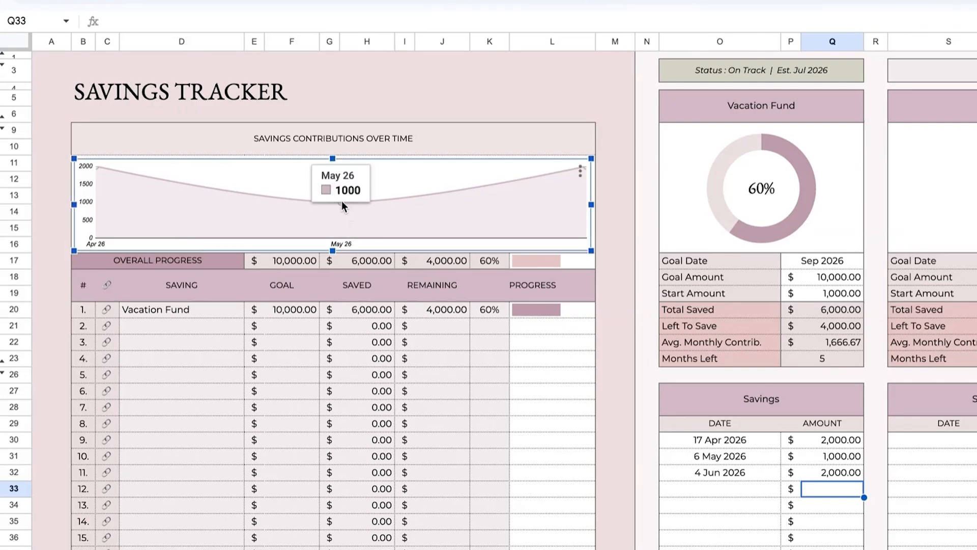
pyautogui.moveTo(100, 171)
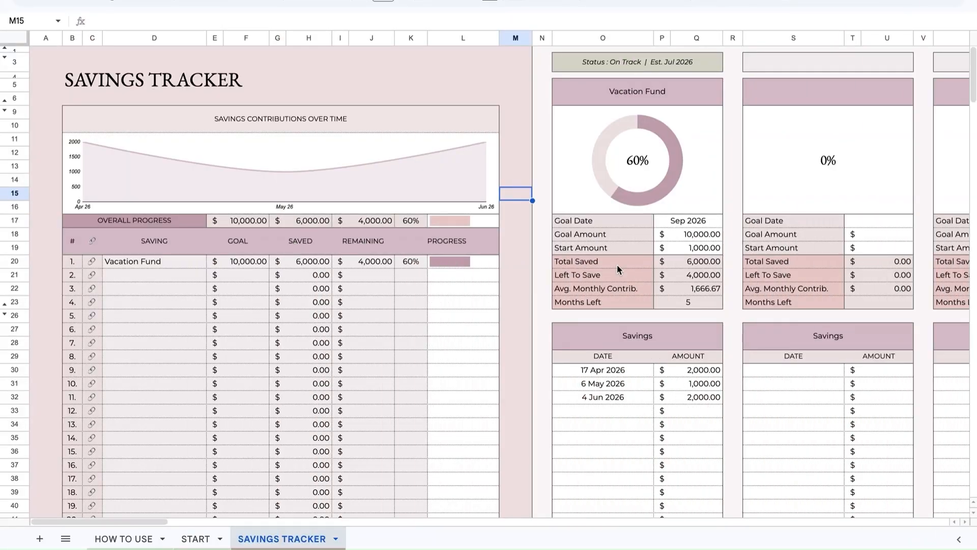
# Name the second savings goal, beside the Vacation Fund, Christmas Gifts
pyautogui.hscroll(5, 617, 264)
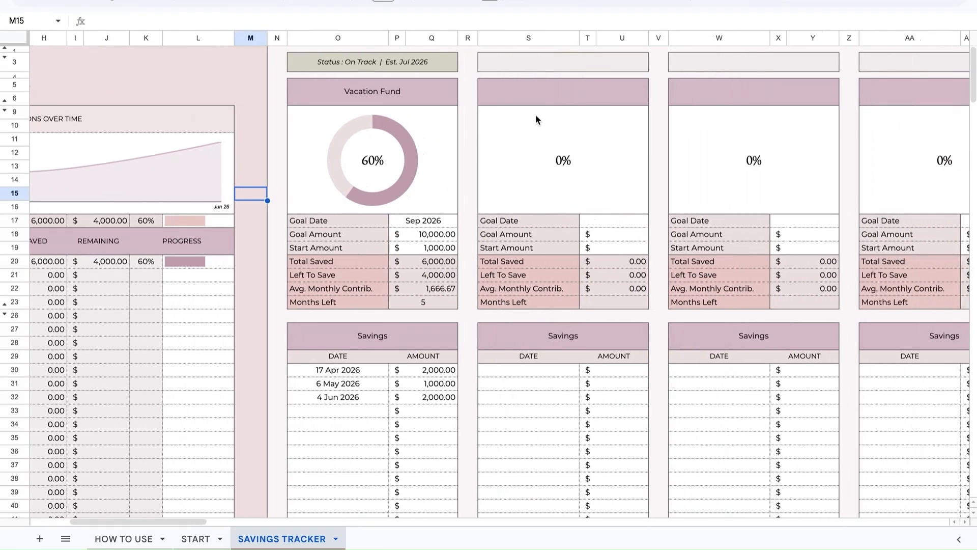
pyautogui.click(533, 100)
pyautogui.write('Christmas')
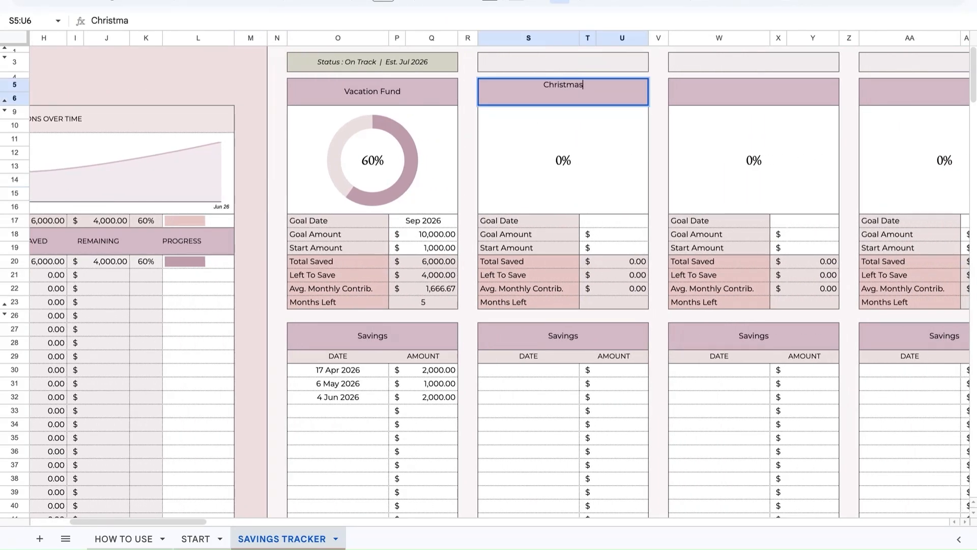
pyautogui.write(' Gifts')
pyautogui.press('Return')
# Set the Christmas Gifts goal date to 25 December 2026
pyautogui.doubleClick(633, 220)
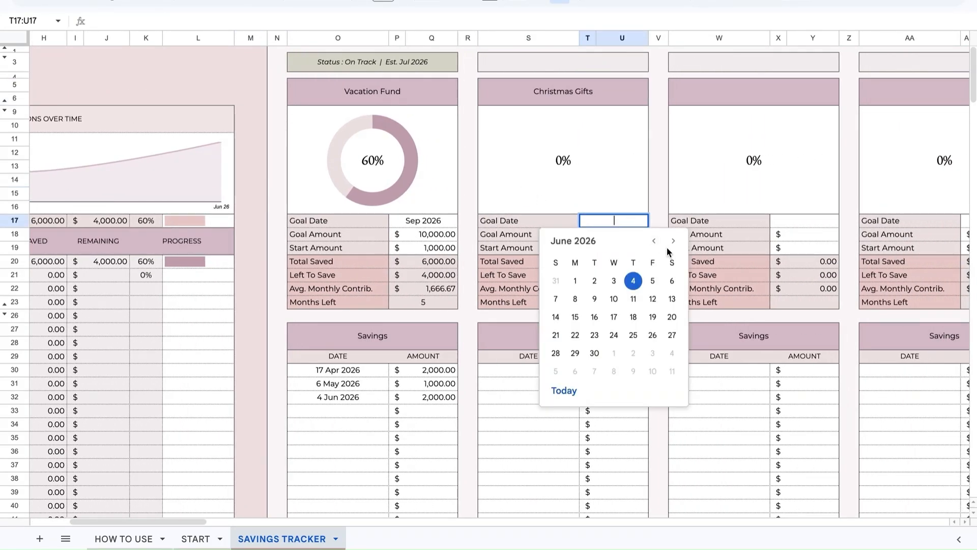
pyautogui.click(673, 241)
pyautogui.click(673, 241)
pyautogui.click(674, 240)
pyautogui.click(674, 241)
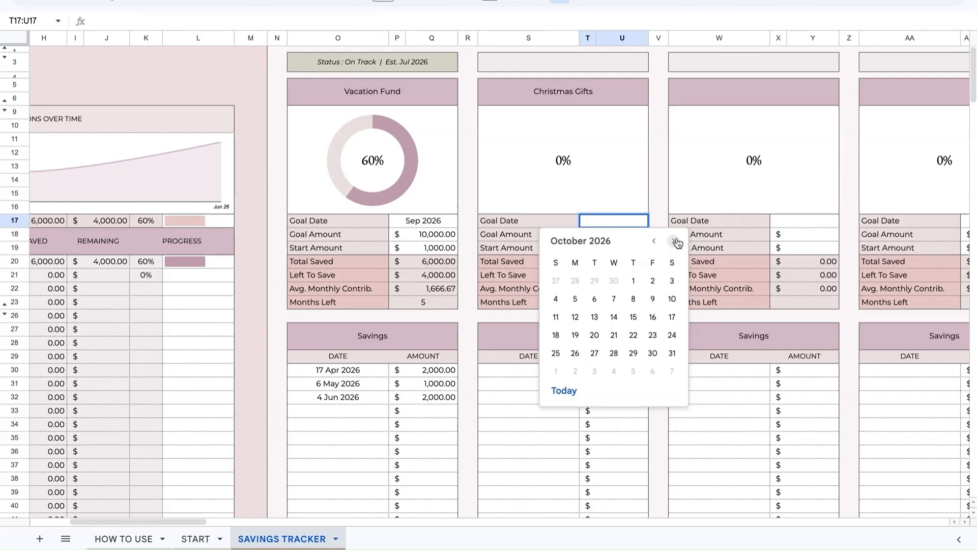
pyautogui.click(675, 241)
pyautogui.click(675, 242)
pyautogui.click(652, 335)
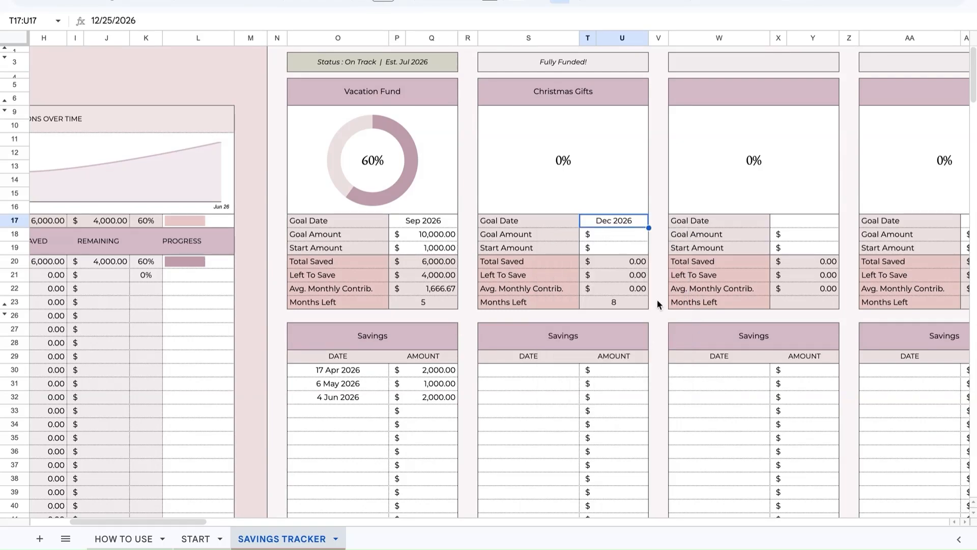
# Set the Christmas Gifts goal amount to 1000 and its start amount to 0
pyautogui.click(616, 236)
pyautogui.write('1000')
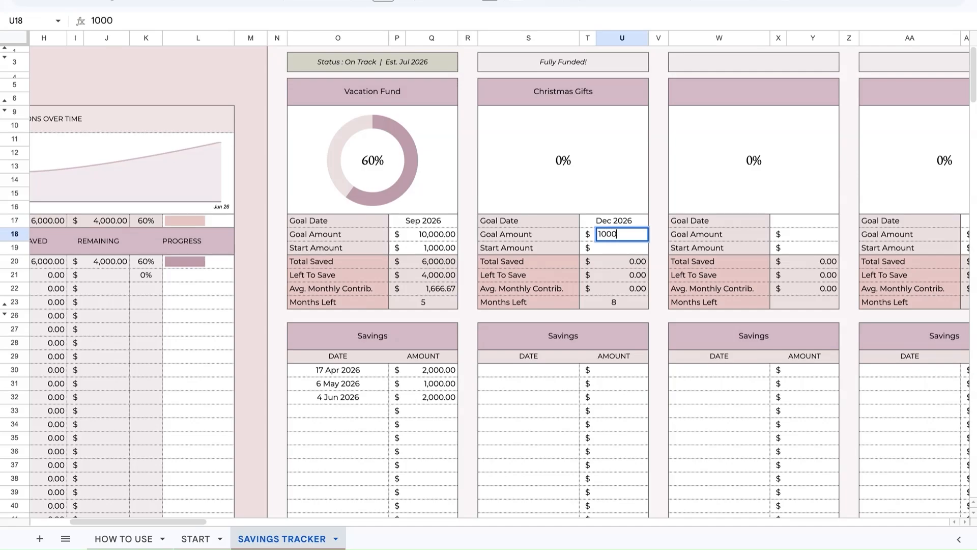
pyautogui.press('Return')
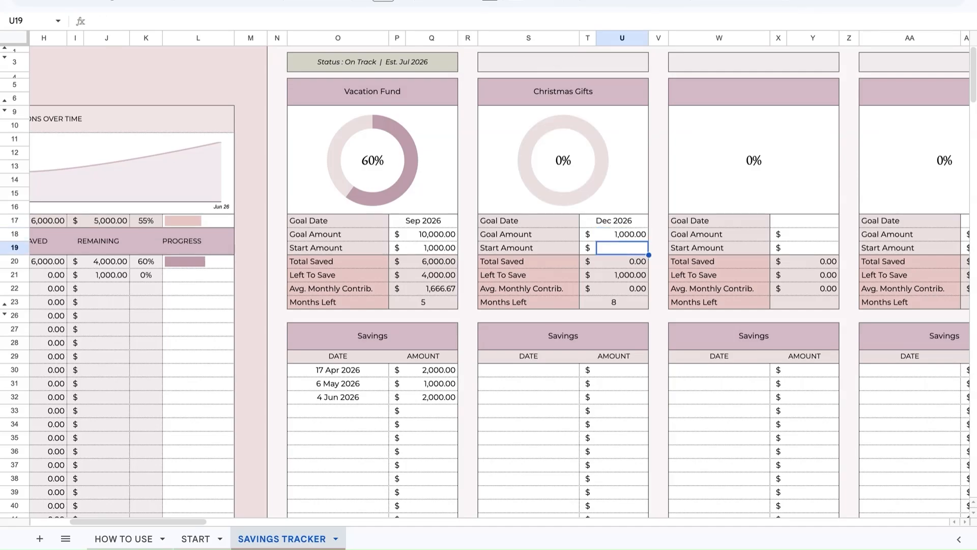
pyautogui.write('0')
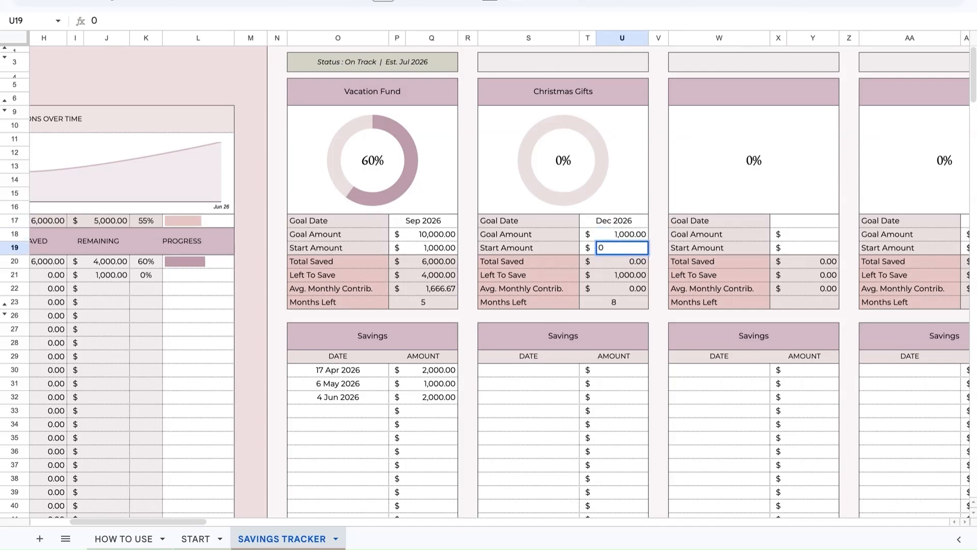
pyautogui.press('Return')
# Enter 16 Apr 2026 as the first date in the Christmas Gifts Savings table
pyautogui.doubleClick(558, 364)
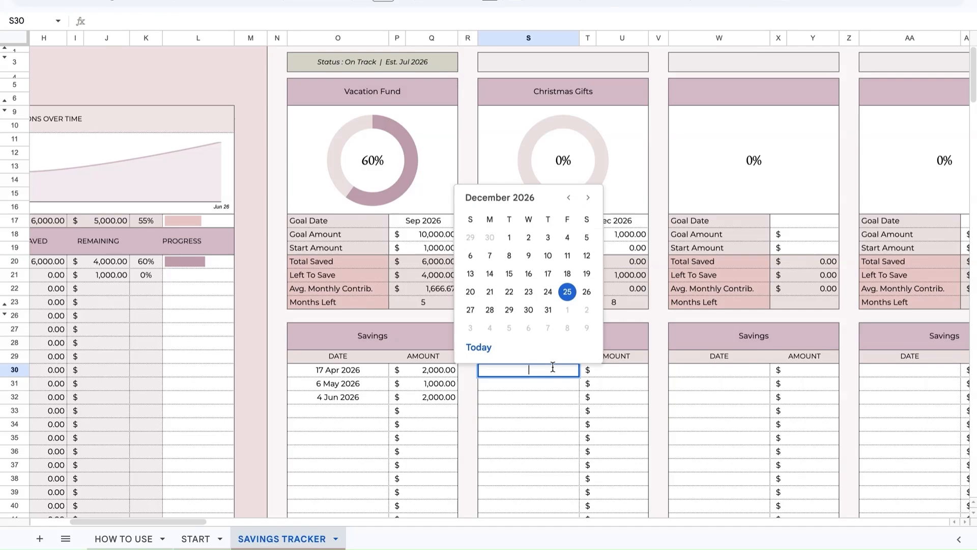
pyautogui.click(569, 197)
pyautogui.click(569, 197)
pyautogui.click(569, 197)
pyautogui.click(570, 198)
pyautogui.click(569, 198)
pyautogui.click(570, 198)
pyautogui.click(570, 198)
pyautogui.click(569, 197)
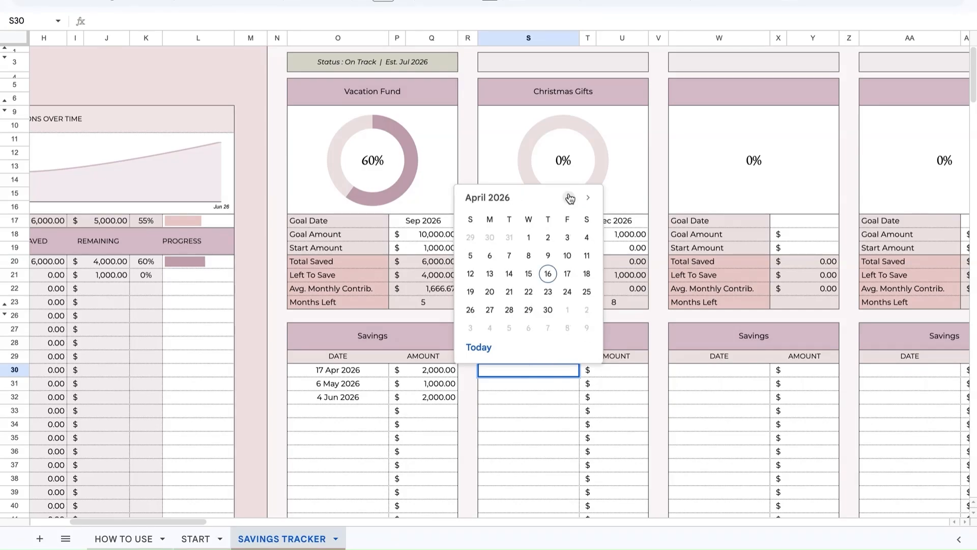
pyautogui.click(548, 274)
# Add the dates 7 May 2026 and 4 Jun 2026 to the Christmas Gifts Savings table and enter 100 for each of its three dates
pyautogui.doubleClick(546, 388)
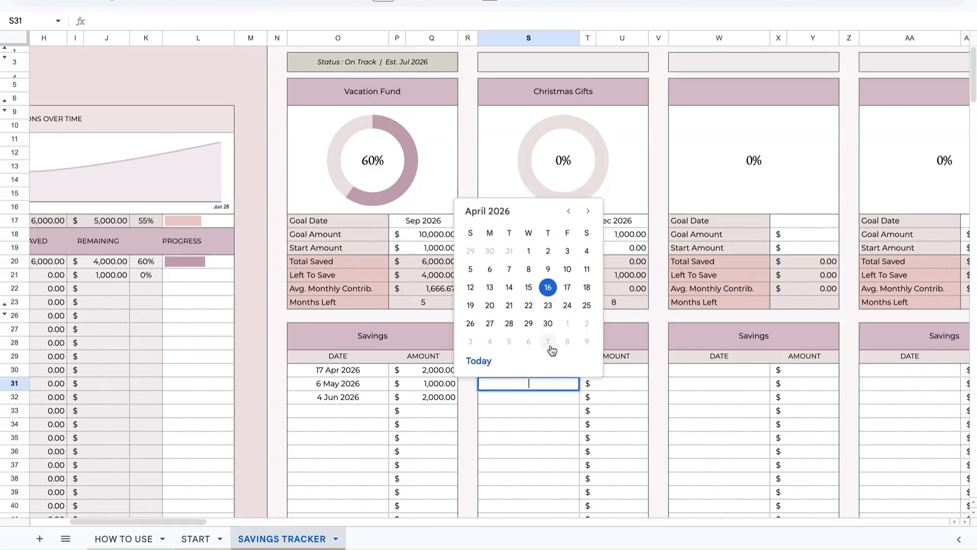
pyautogui.click(548, 341)
pyautogui.doubleClick(548, 397)
pyautogui.click(548, 354)
pyautogui.click(614, 371)
pyautogui.write('100 100 100')
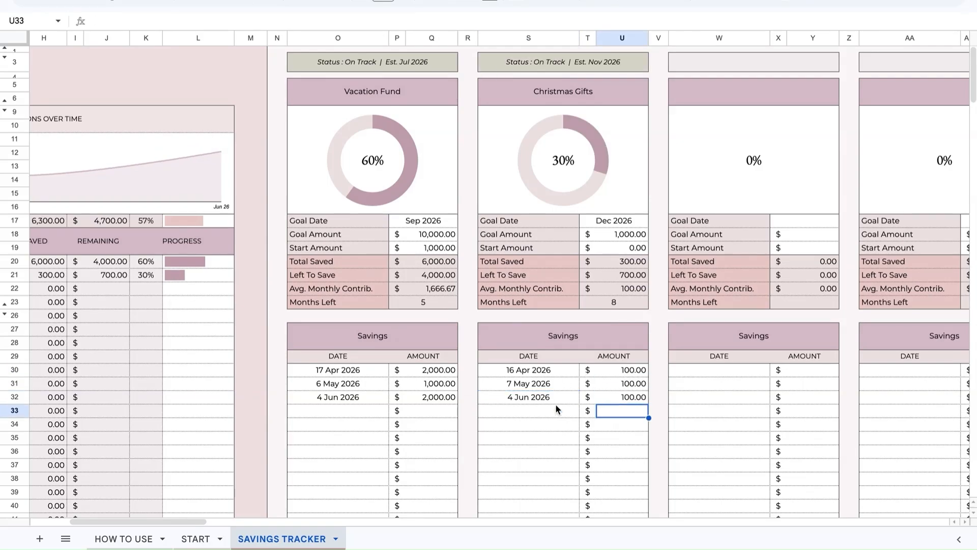
# Log Christmas Gifts contributions of 100 each on 1 Jul 2026 and 1 Aug 2026
pyautogui.doubleClick(556, 409)
pyautogui.click(529, 351)
pyautogui.click(611, 411)
pyautogui.write('100')
pyautogui.press('Return')
pyautogui.doubleClick(551, 423)
pyautogui.click(586, 364)
pyautogui.click(619, 424)
pyautogui.write('100')
# Log a Christmas Gifts contribution of 100 dated 4 Sep 2026
pyautogui.hscroll(-4, 583, 365)
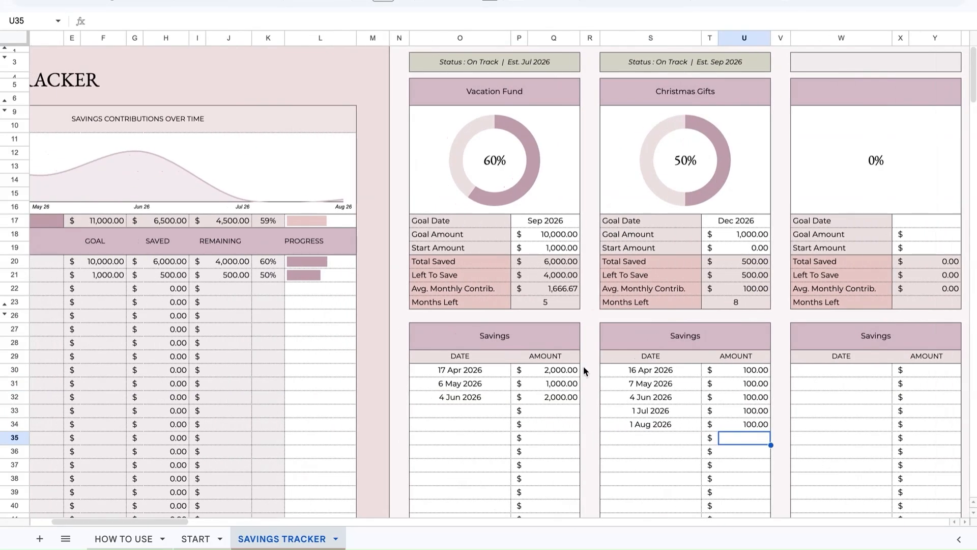
pyautogui.doubleClick(573, 438)
pyautogui.click(605, 395)
pyautogui.click(655, 438)
pyautogui.write('100')
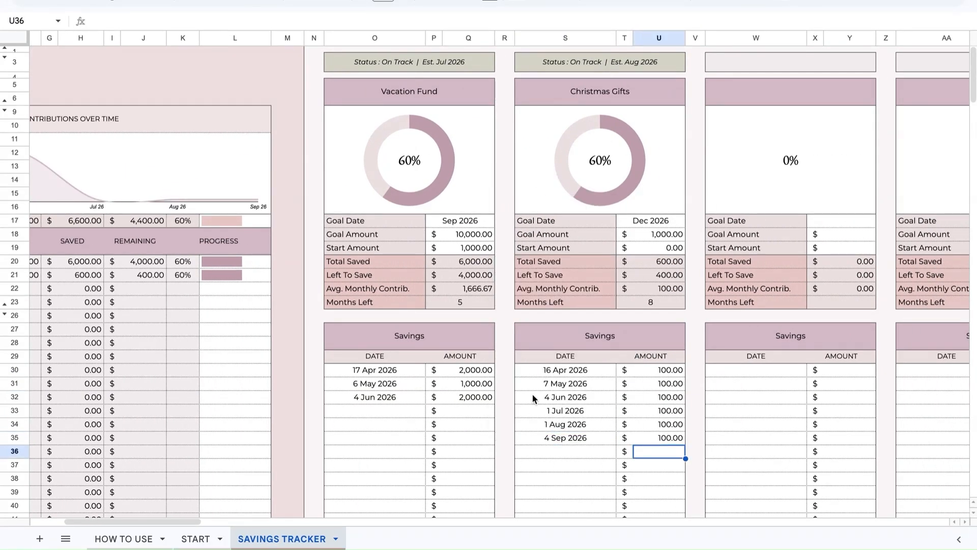
# Change the Christmas Gifts savings amount for 4 Sep 2026 to 200
pyautogui.hscroll(-2, 609, 268)
pyautogui.hscroll(-3, 609, 267)
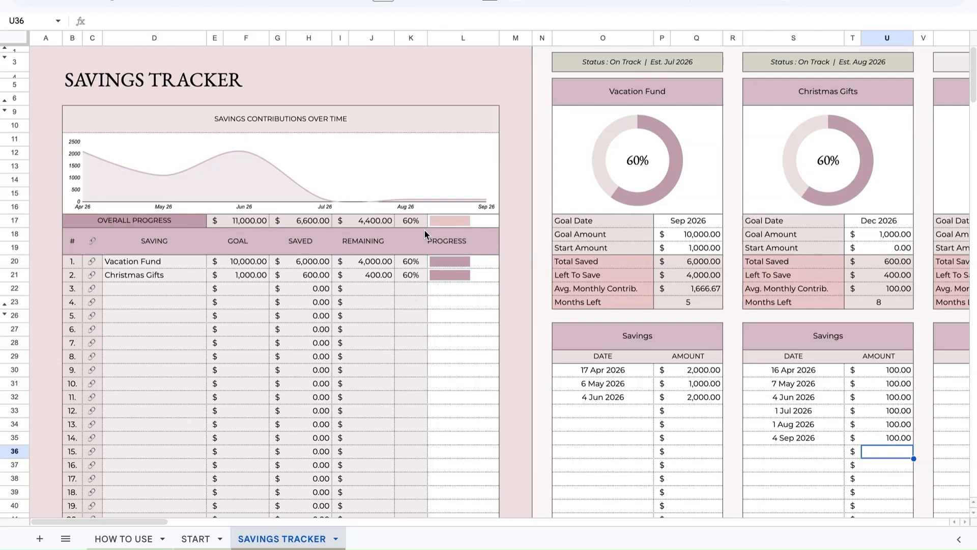
pyautogui.click(883, 442)
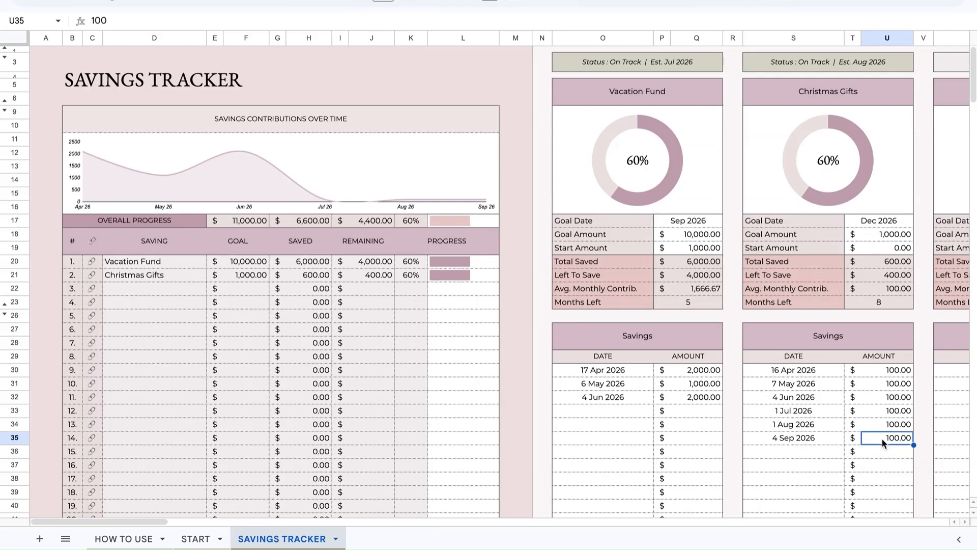
pyautogui.write('200')
pyautogui.press('Return')
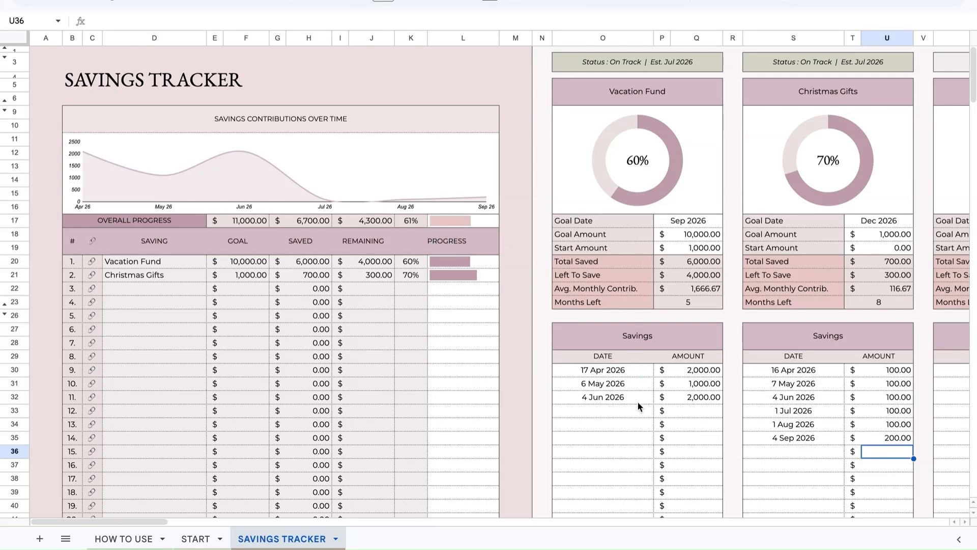
# Log a Vacation Fund contribution of 4000 using today's date, 16 Apr 2026, in the next free Savings row
pyautogui.doubleClick(624, 412)
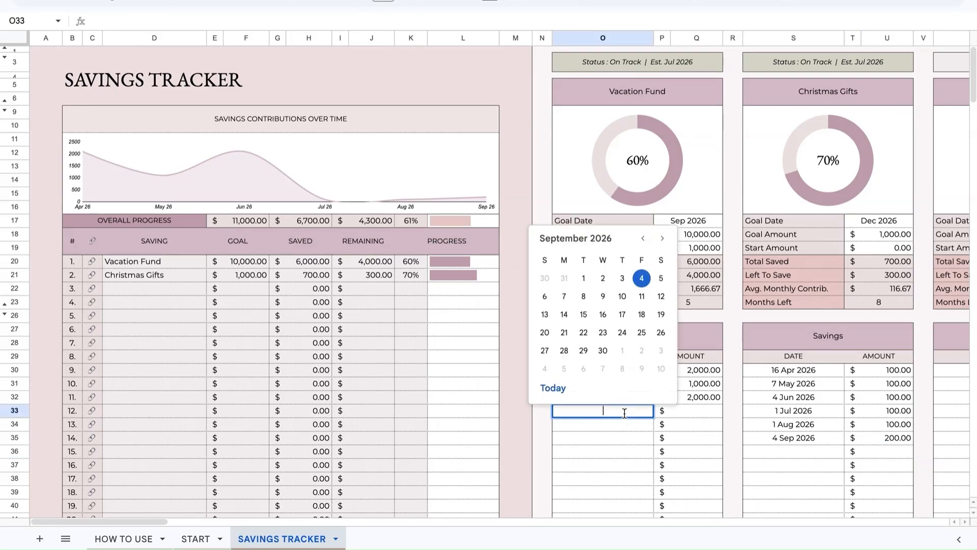
pyautogui.click(552, 388)
pyautogui.click(695, 409)
pyautogui.write('4000')
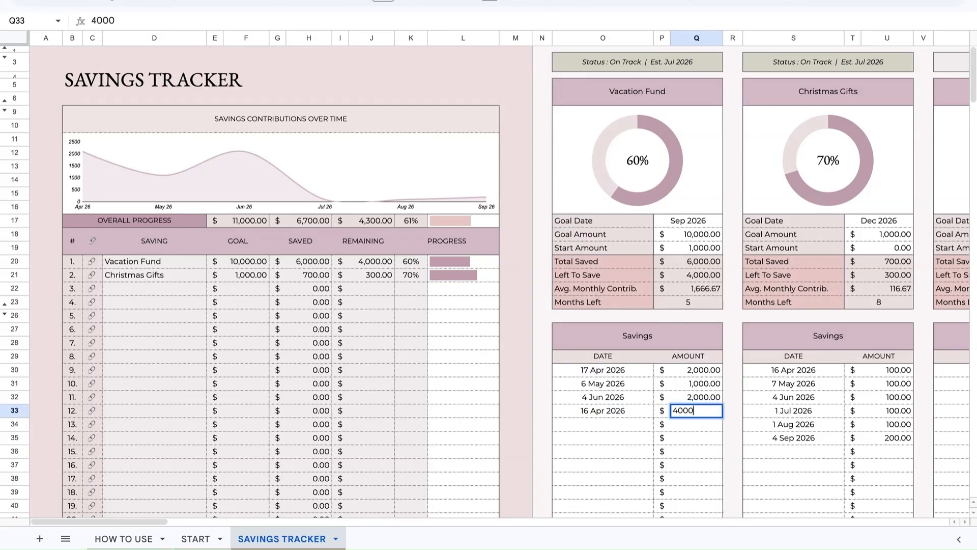
pyautogui.press('Return')
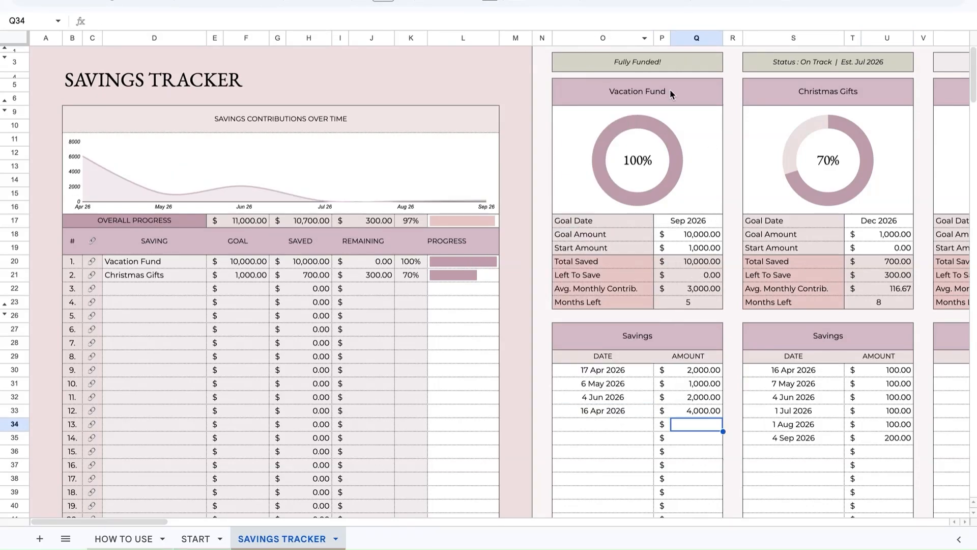
# Return to the savings overview and follow the link in the Christmas Gifts row to its goal section
pyautogui.hscroll(5, 652, 76)
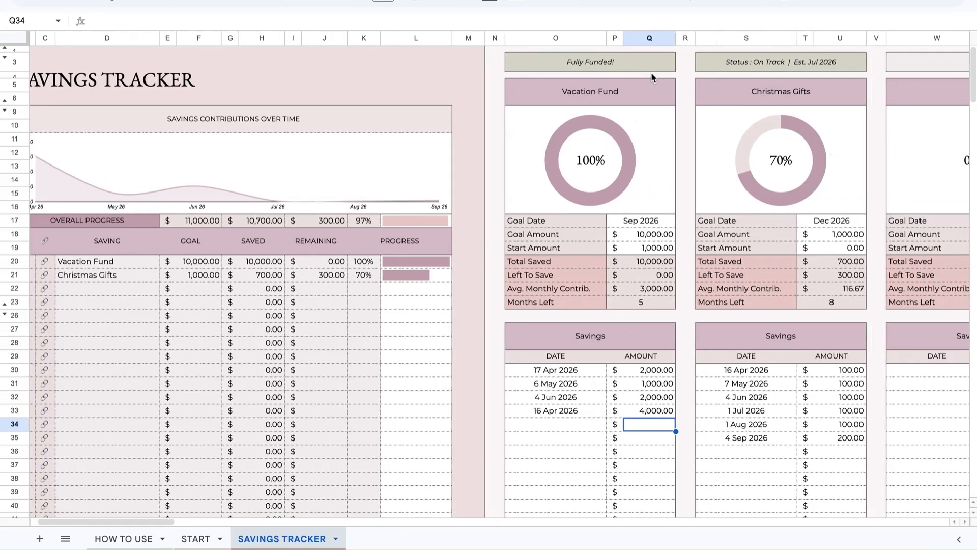
pyautogui.hscroll(2, 652, 73)
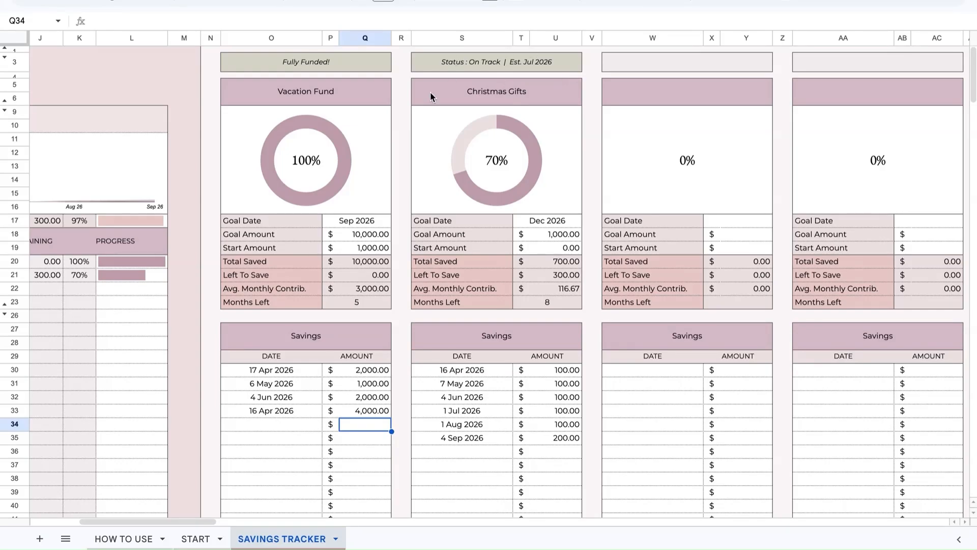
pyautogui.hotkey('ctrl', 'Home')
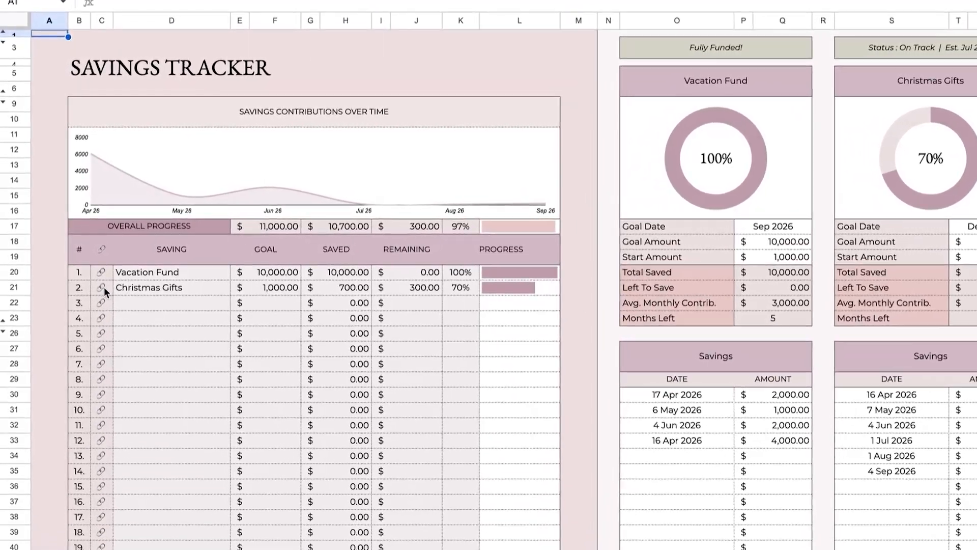
pyautogui.click(94, 274)
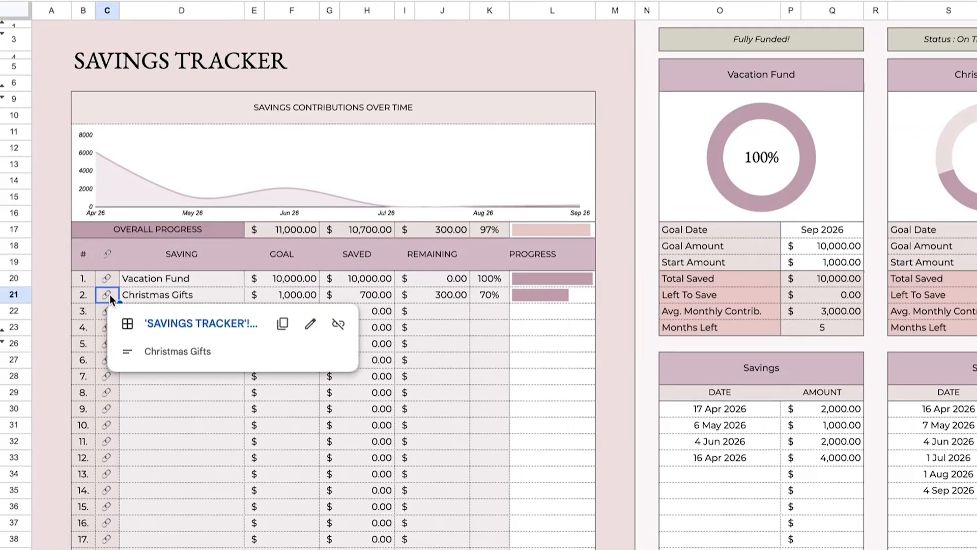
pyautogui.click(171, 325)
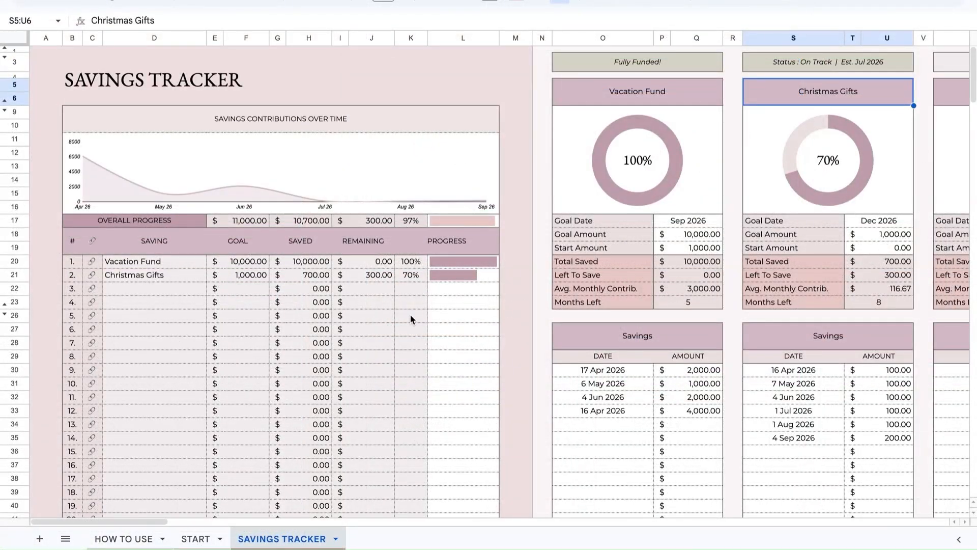
# Look through the full savings overview list and the unused goal sections beyond Christmas Gifts
pyautogui.scroll(-5, 410, 314)
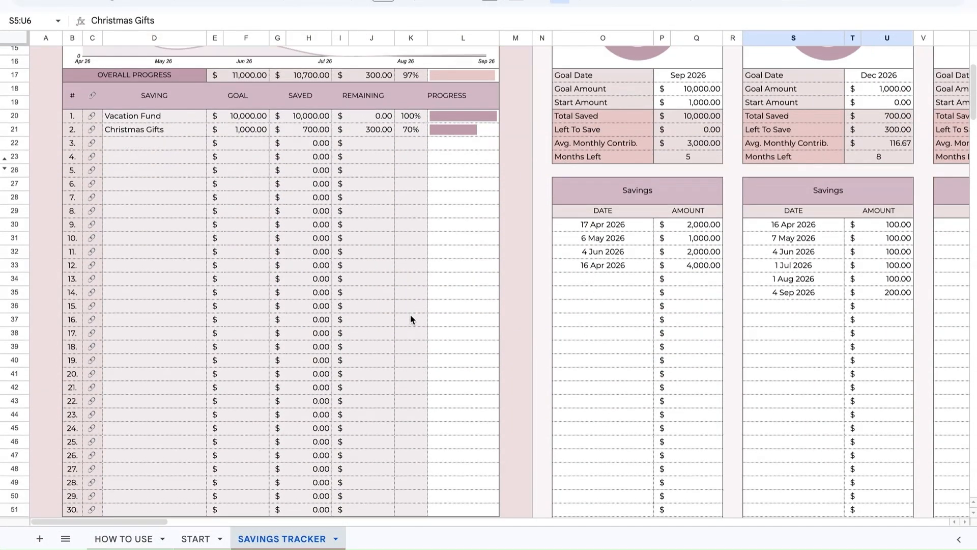
pyautogui.scroll(5, 440, 406)
pyautogui.hscroll(10, 877, 367)
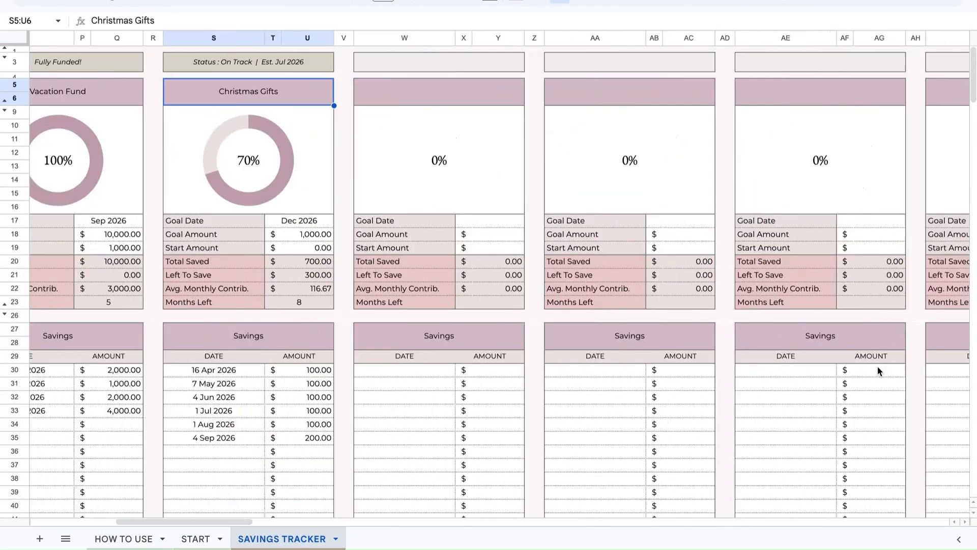
pyautogui.hscroll(-2, 877, 365)
pyautogui.hscroll(-8, 548, 291)
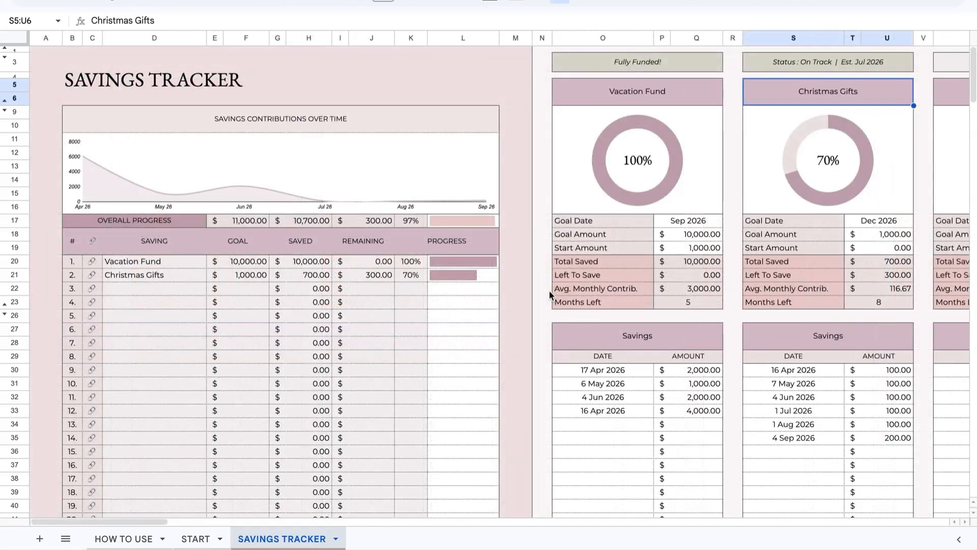
pyautogui.scroll(-5, 163, 347)
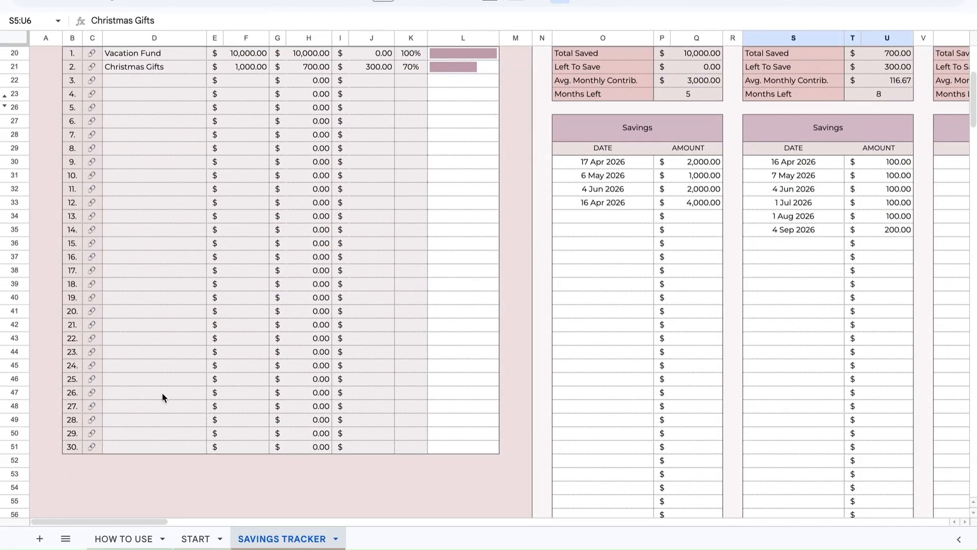
pyautogui.scroll(5, 161, 392)
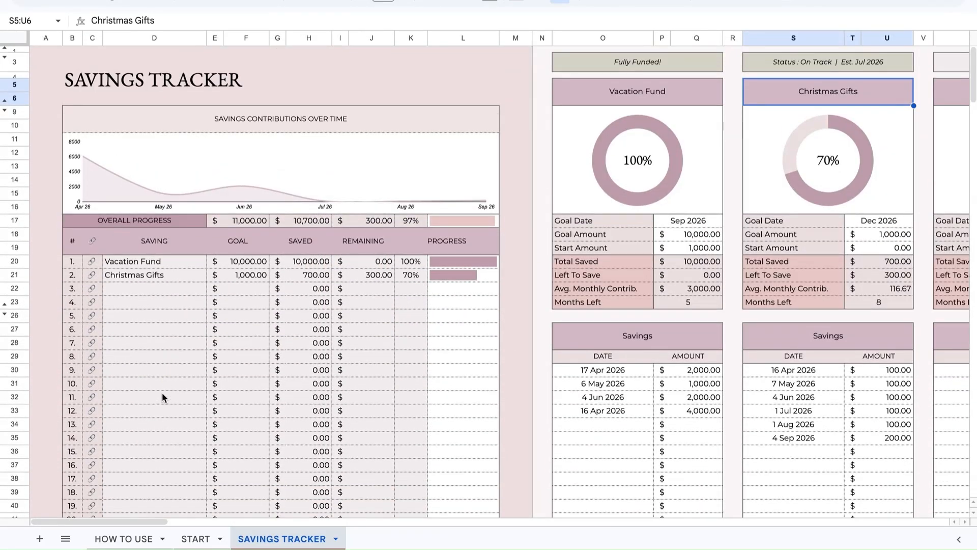